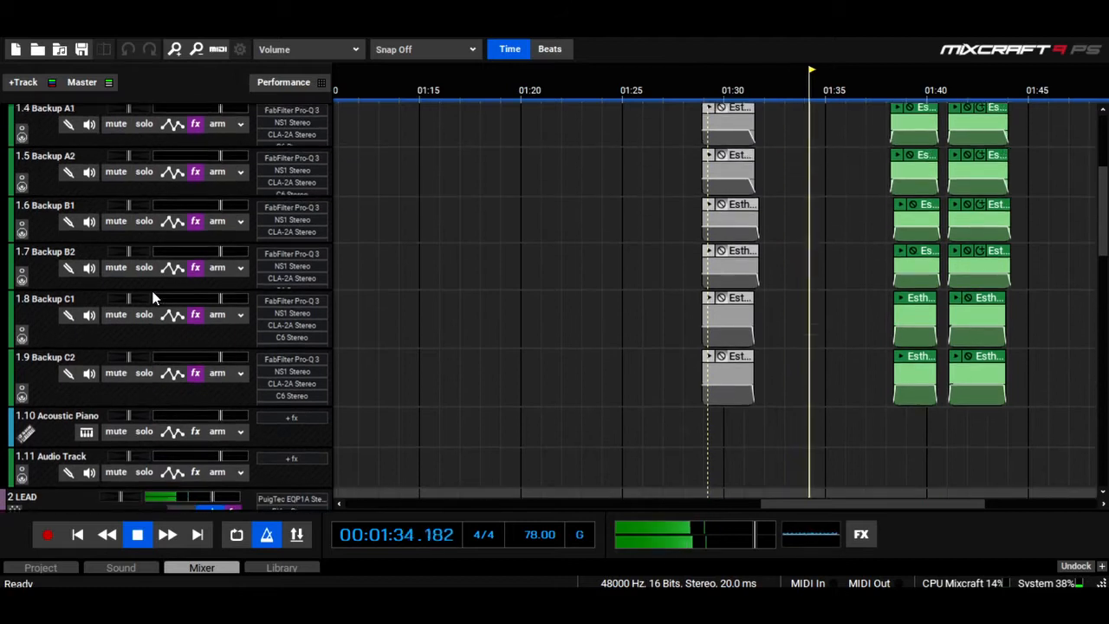
Look through the backup vocal tracks and the LEAD group's main vocal during playback, and stop the playback
scroll(917, 331, up, 3)
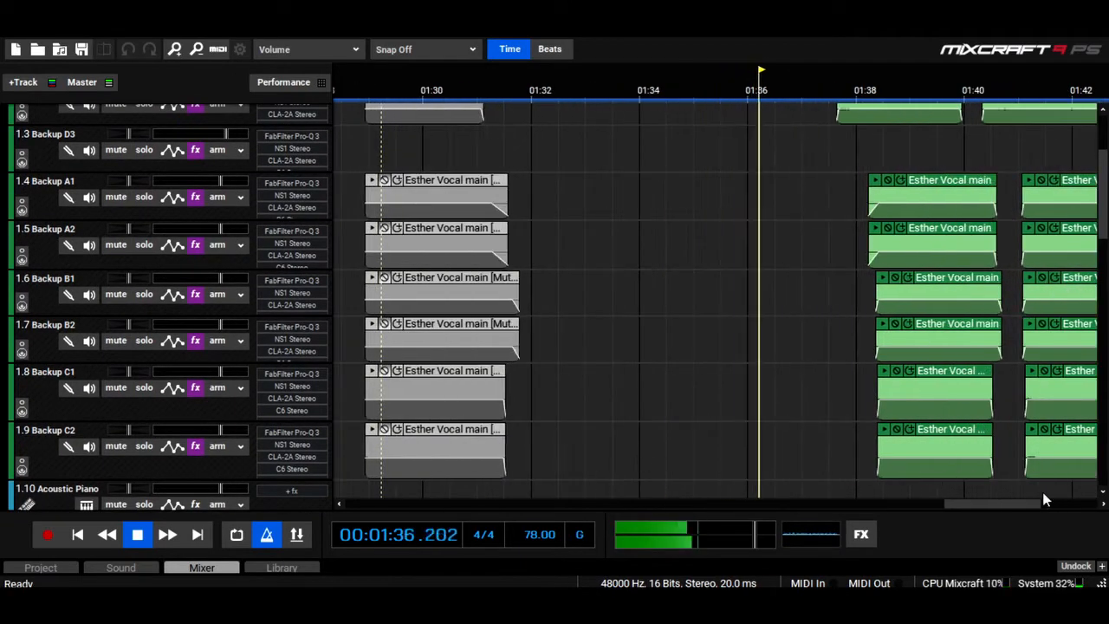
drag(1007, 505, 1031, 505)
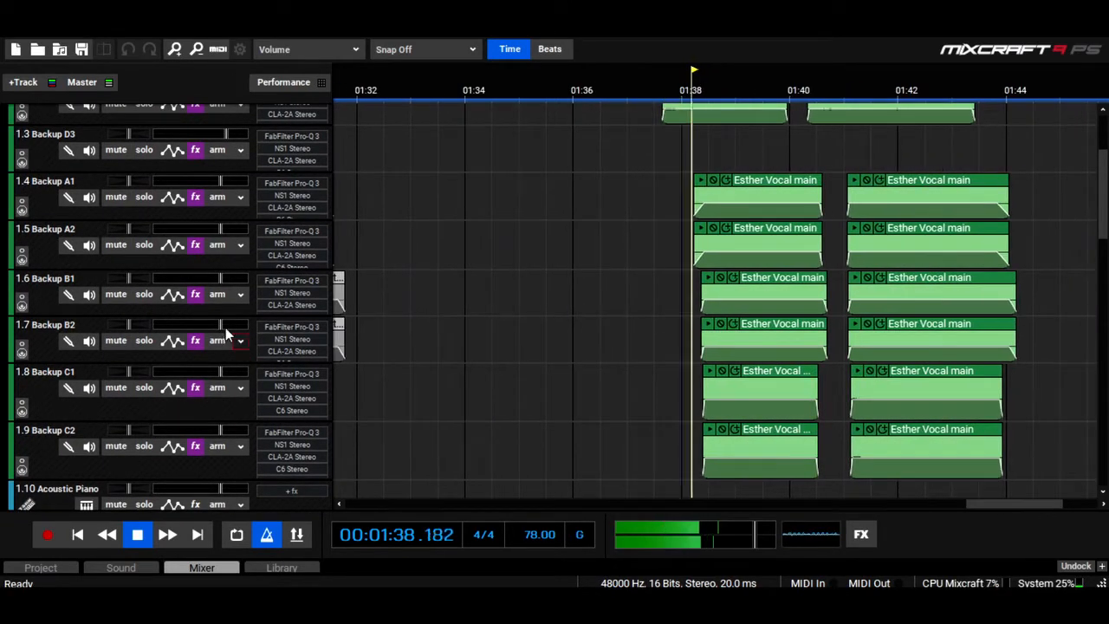
scroll(218, 327, up, 2)
scroll(130, 312, down, 3)
scroll(126, 316, down, 5)
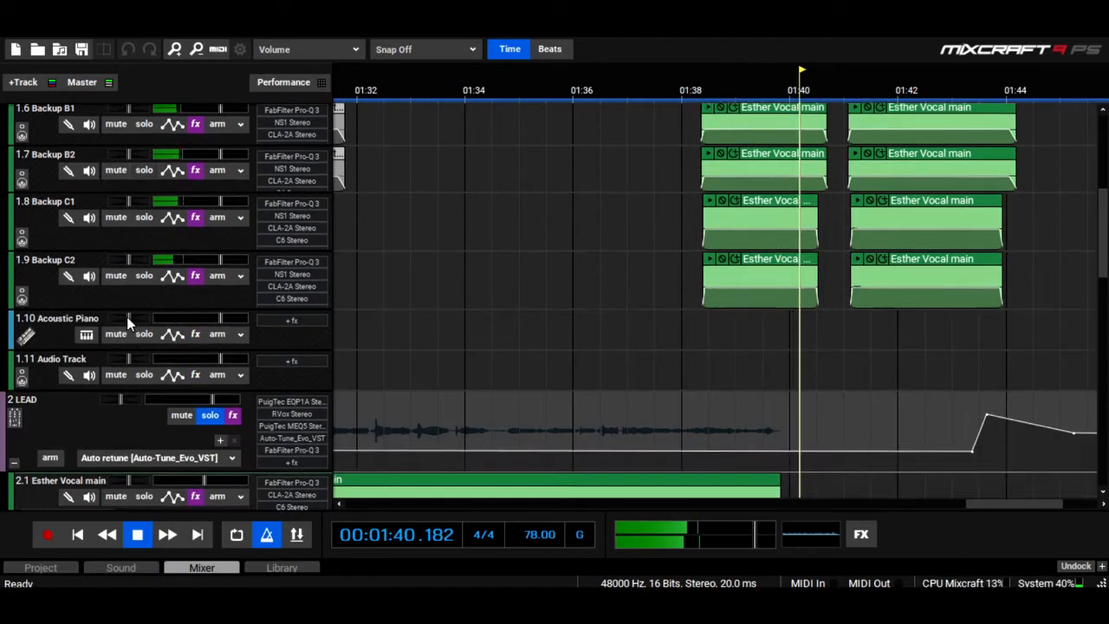
scroll(614, 301, down, 3)
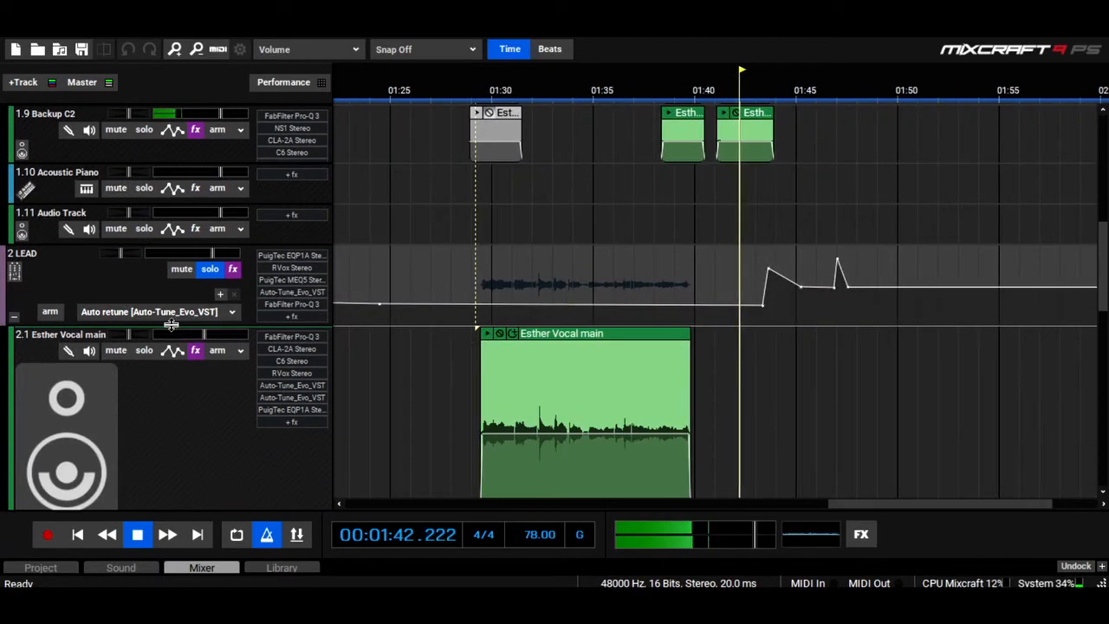
scroll(169, 326, down, 1)
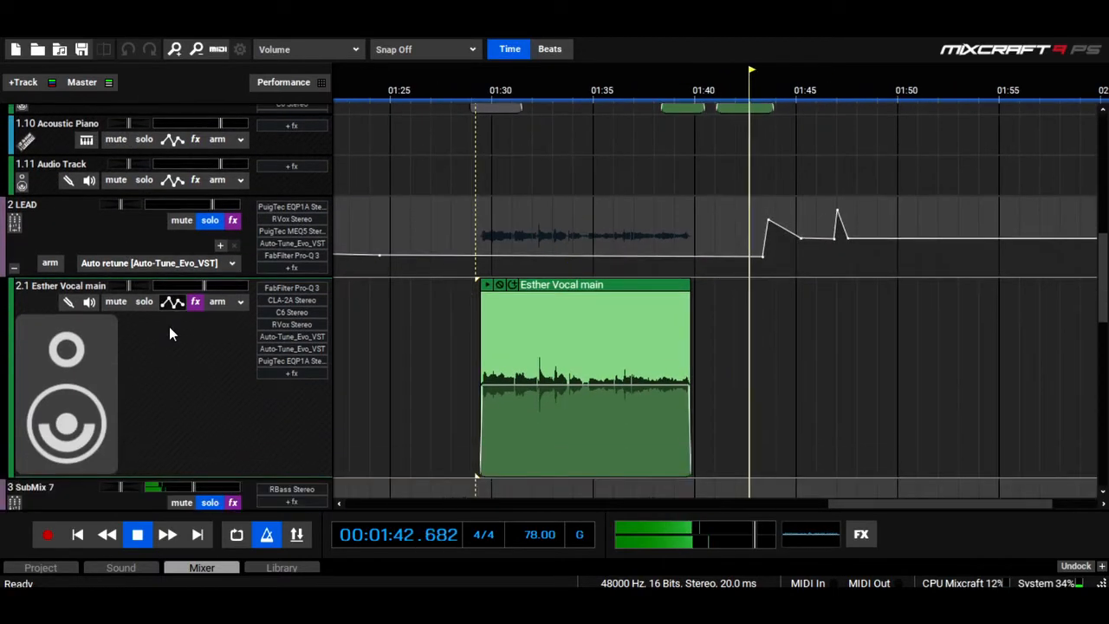
click(137, 537)
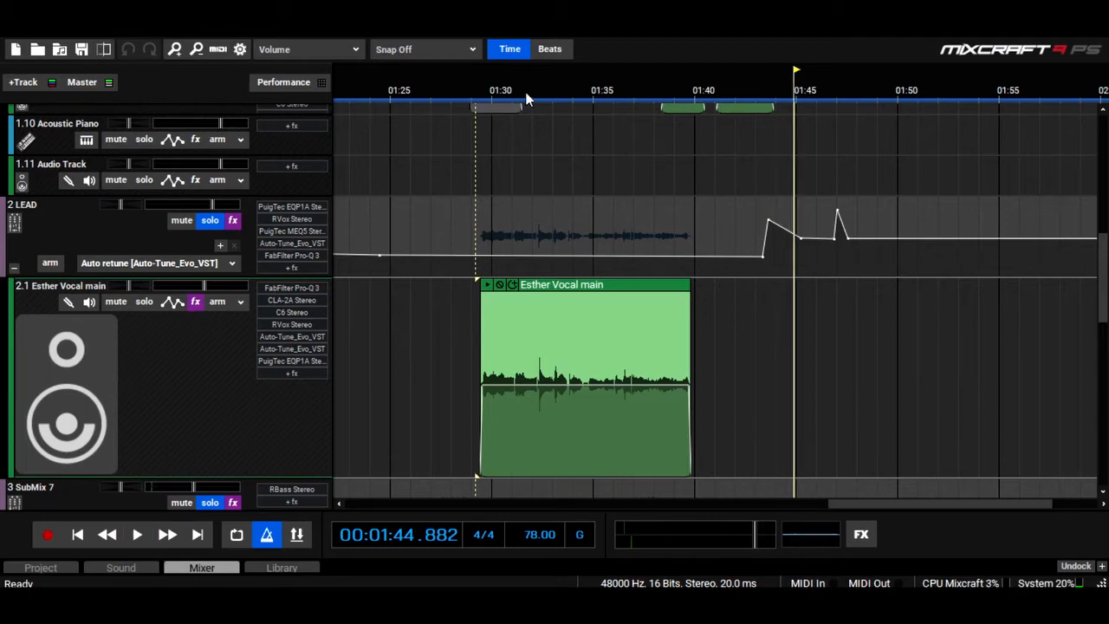
Play the song from the start of the lead vocal clip at about 01:29, stop it, and look over the lead vocal track
click(473, 93)
click(137, 535)
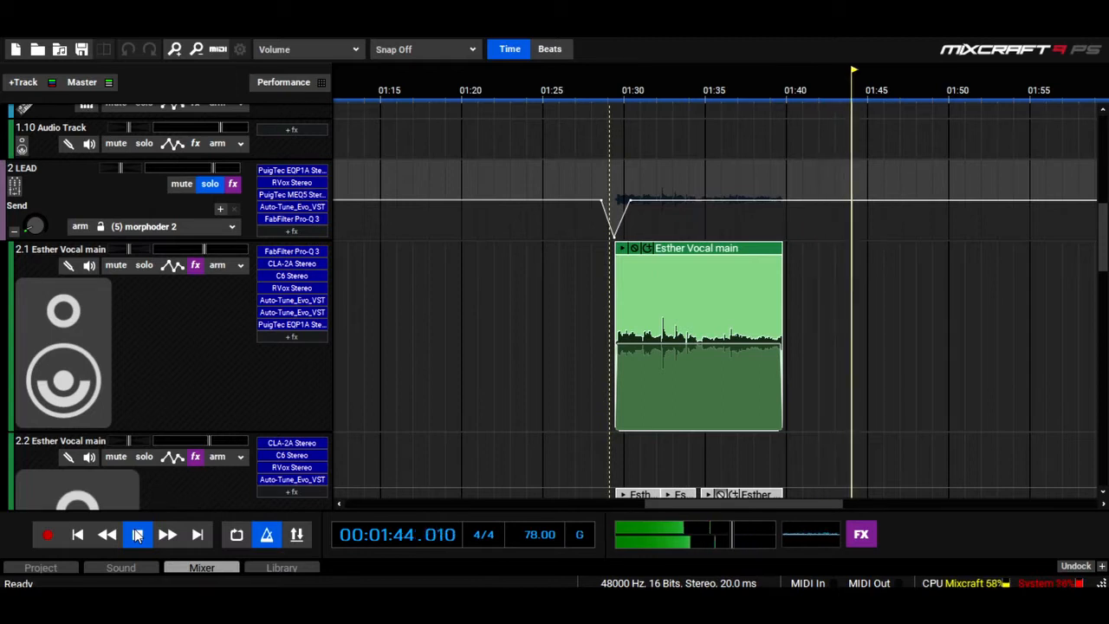
click(137, 534)
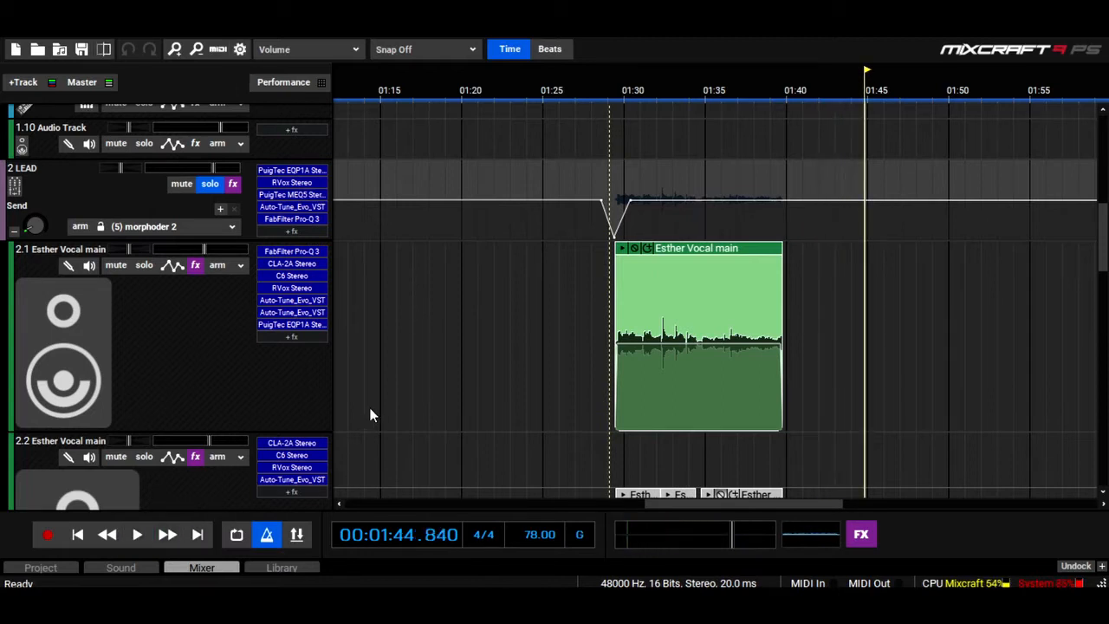
scroll(167, 236, down, 3)
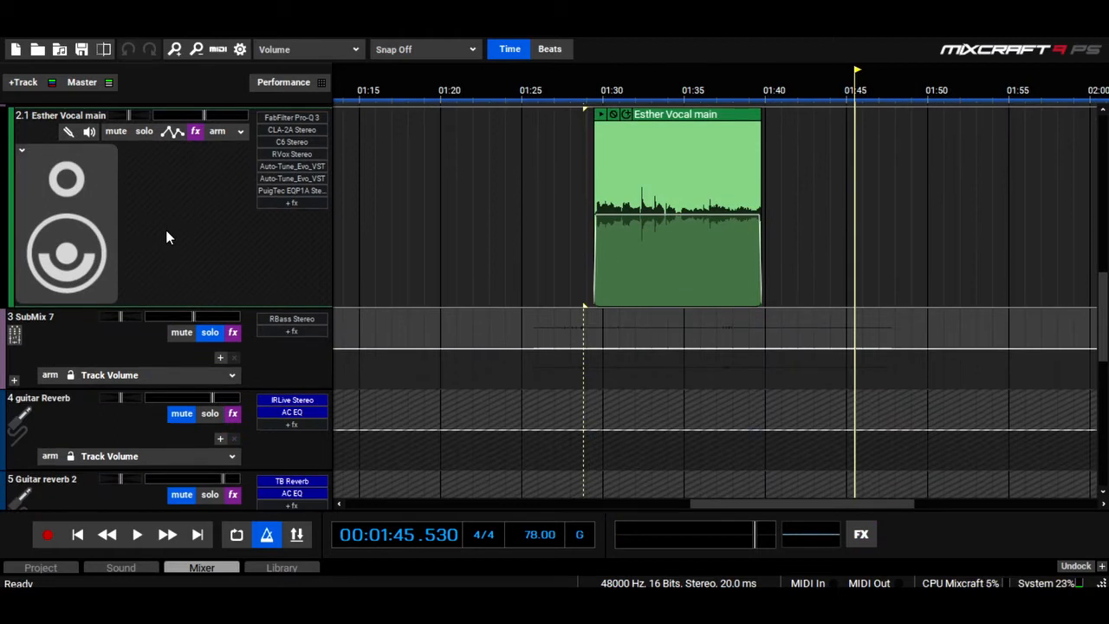
scroll(167, 232, up, 2)
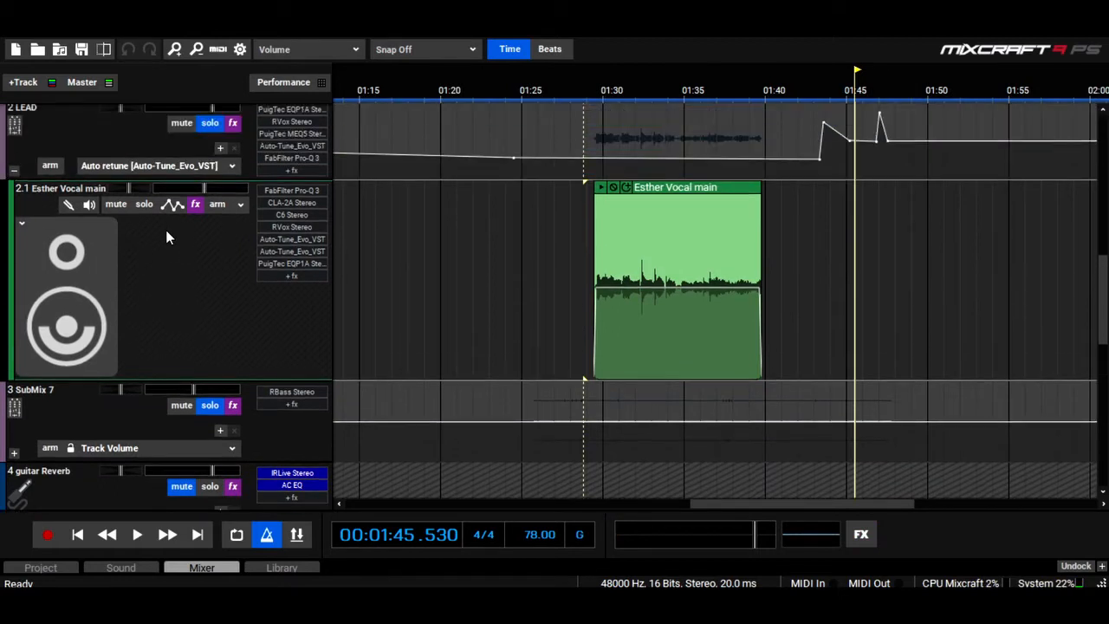
scroll(167, 237, down, 1)
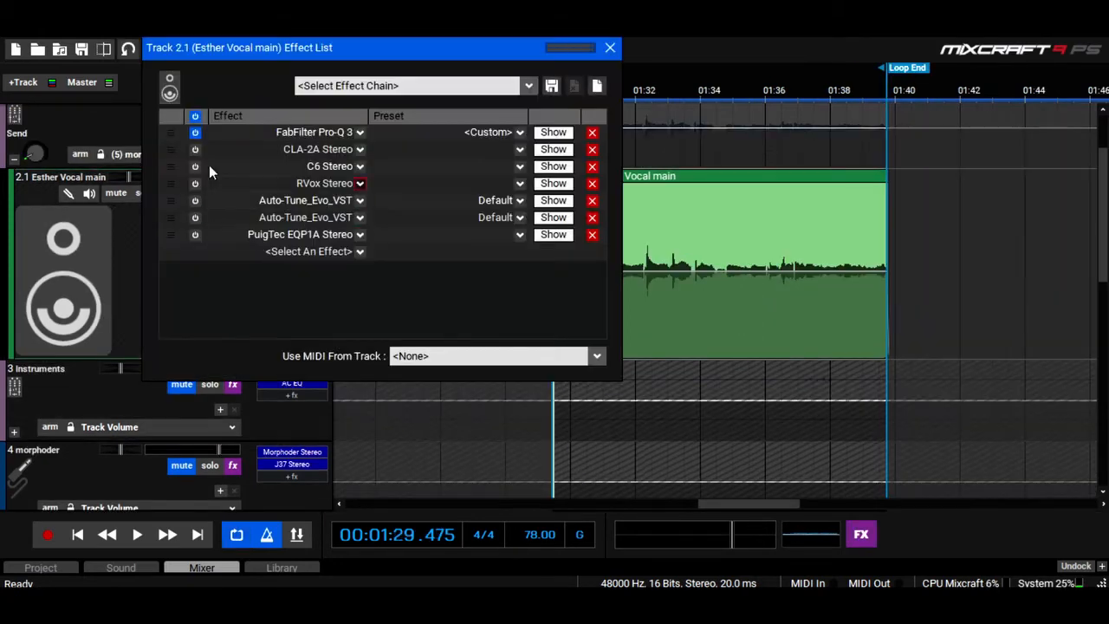
Play the looped lead vocal, compare FabFilter Pro-Q 3 bypassed and active, and enable the CLA-2A Stereo compressor
click(142, 534)
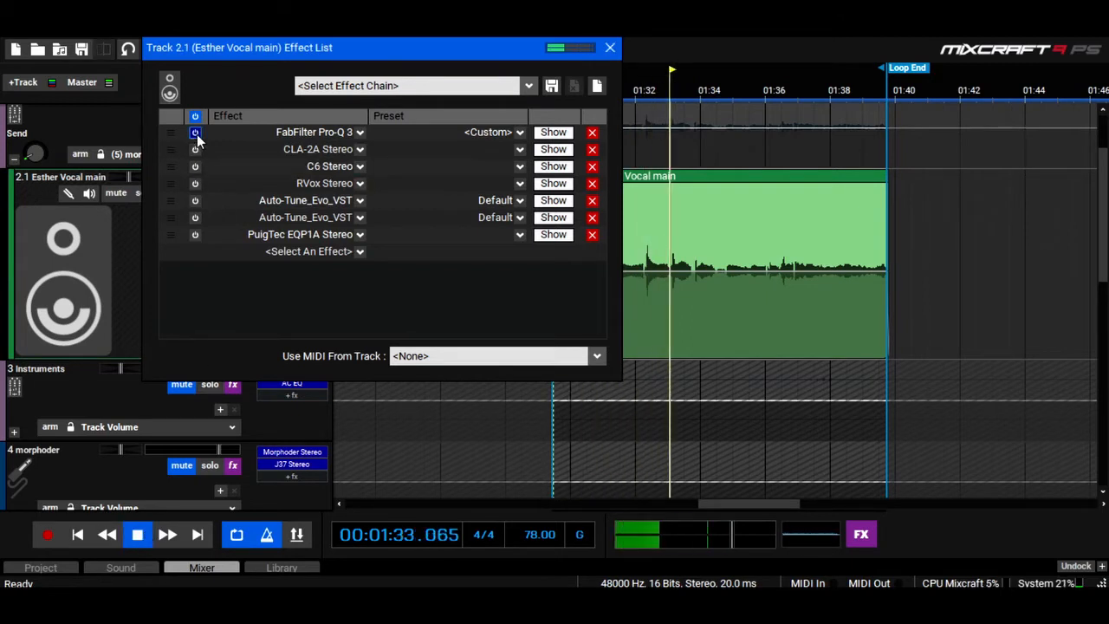
click(553, 131)
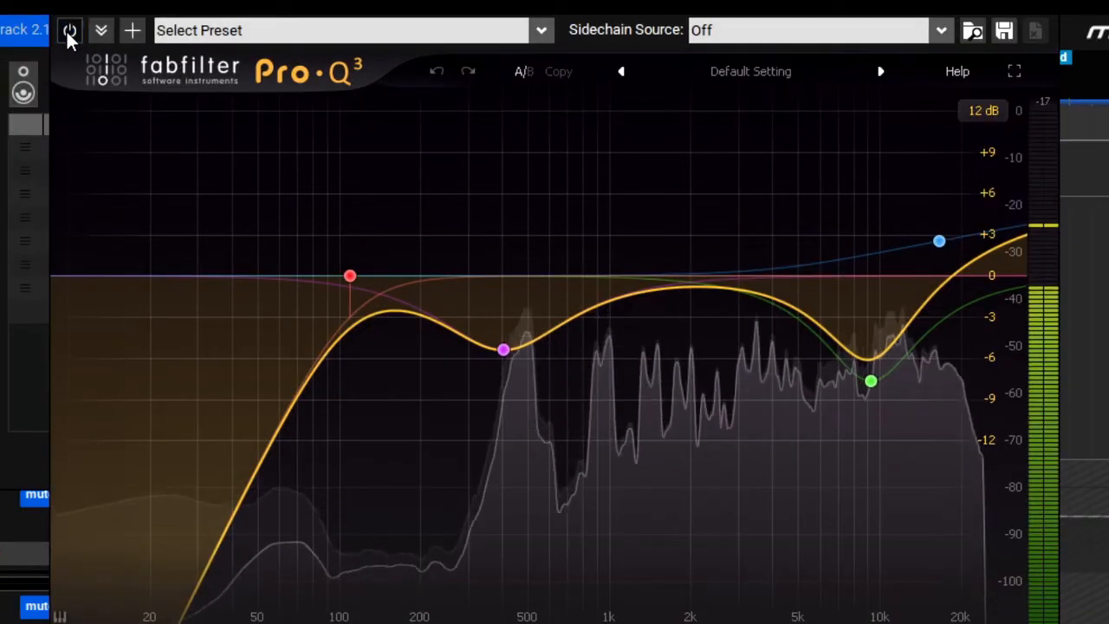
click(67, 31)
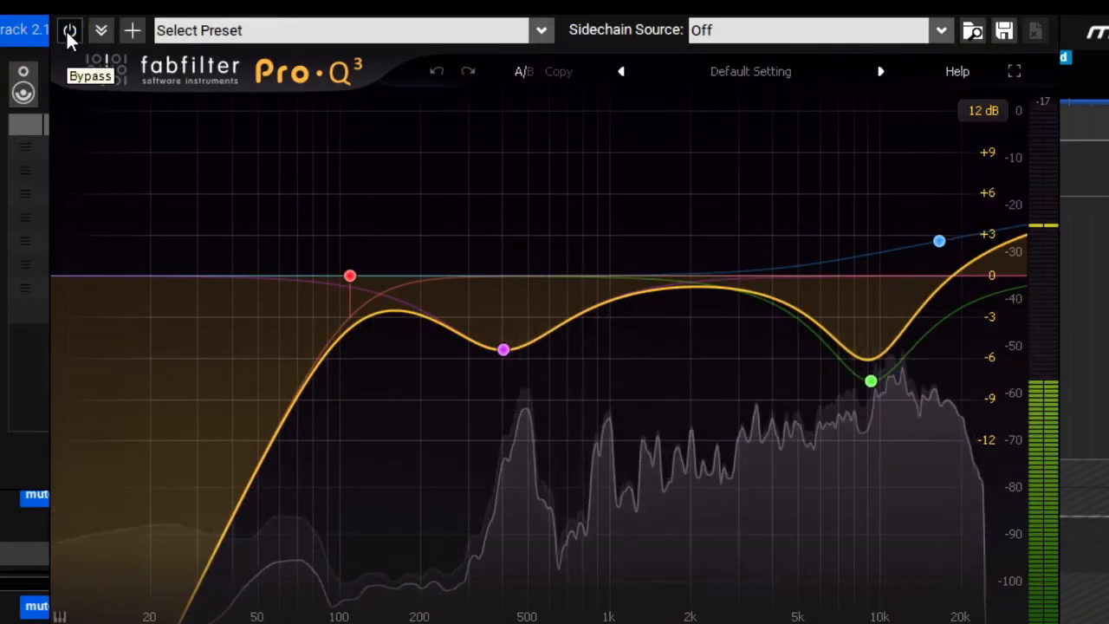
click(68, 33)
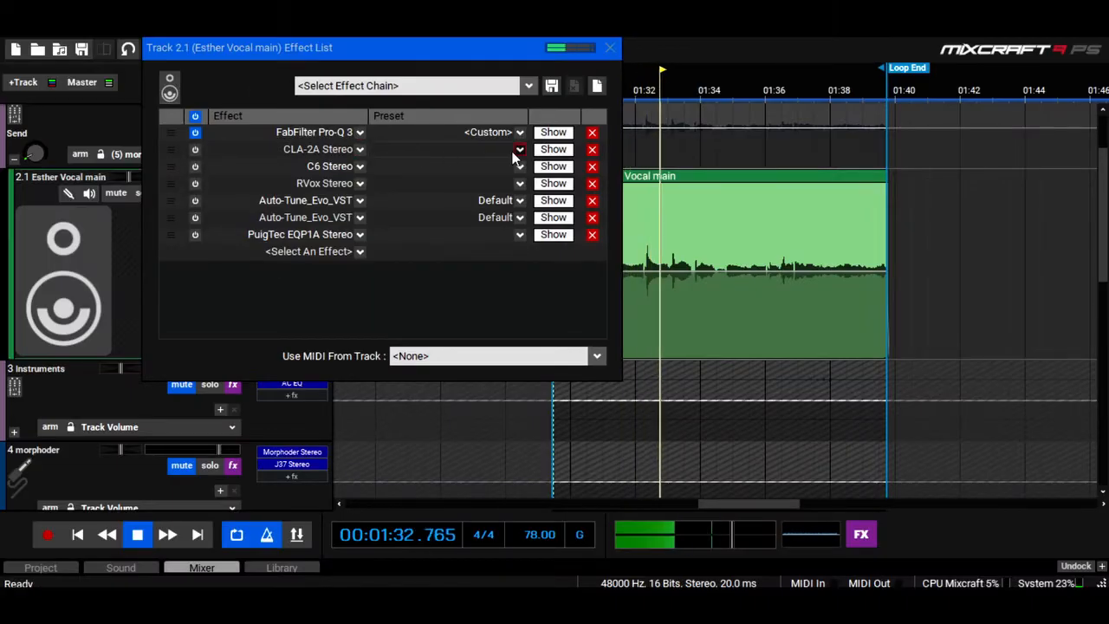
click(551, 151)
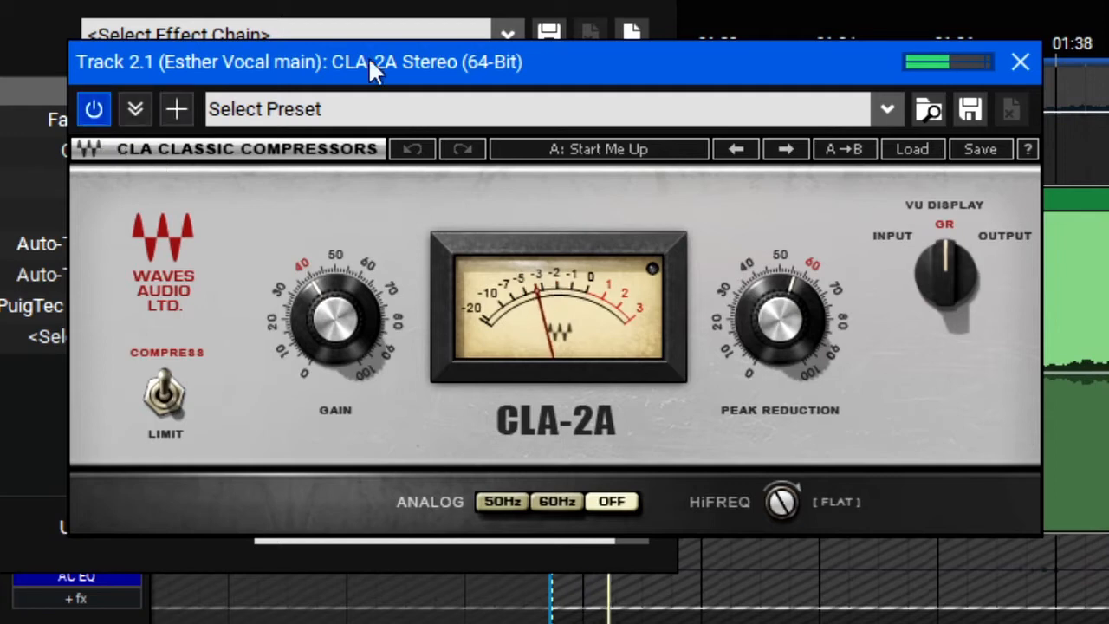
click(1020, 62)
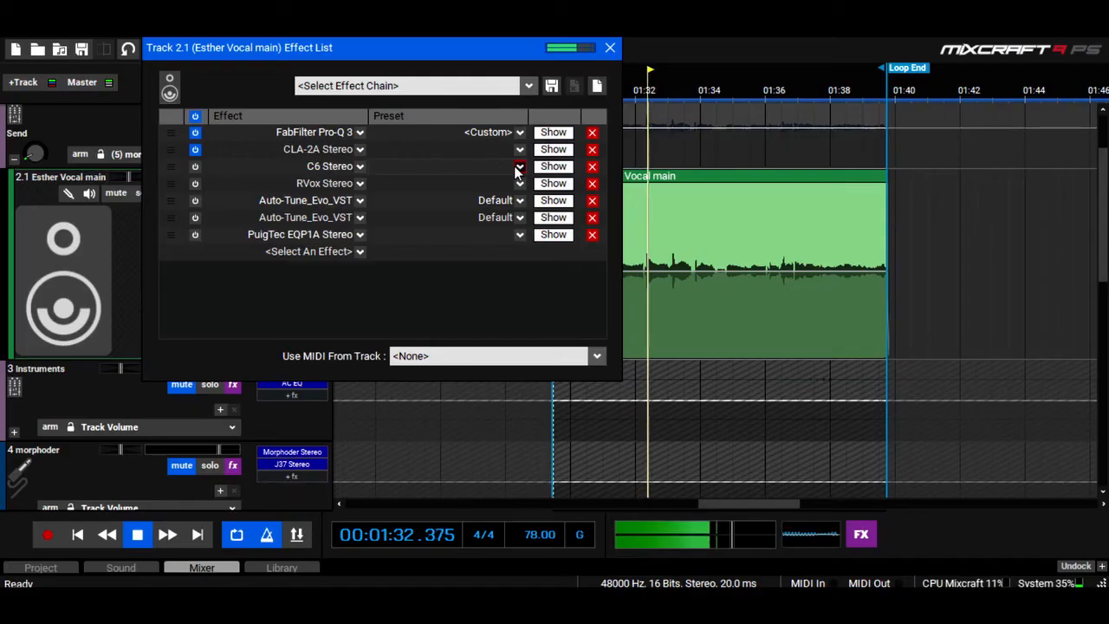
Enable C6 Stereo on the lead vocal, view its Ken "Pooch" factory presets, and audition the effect during playback
click(552, 181)
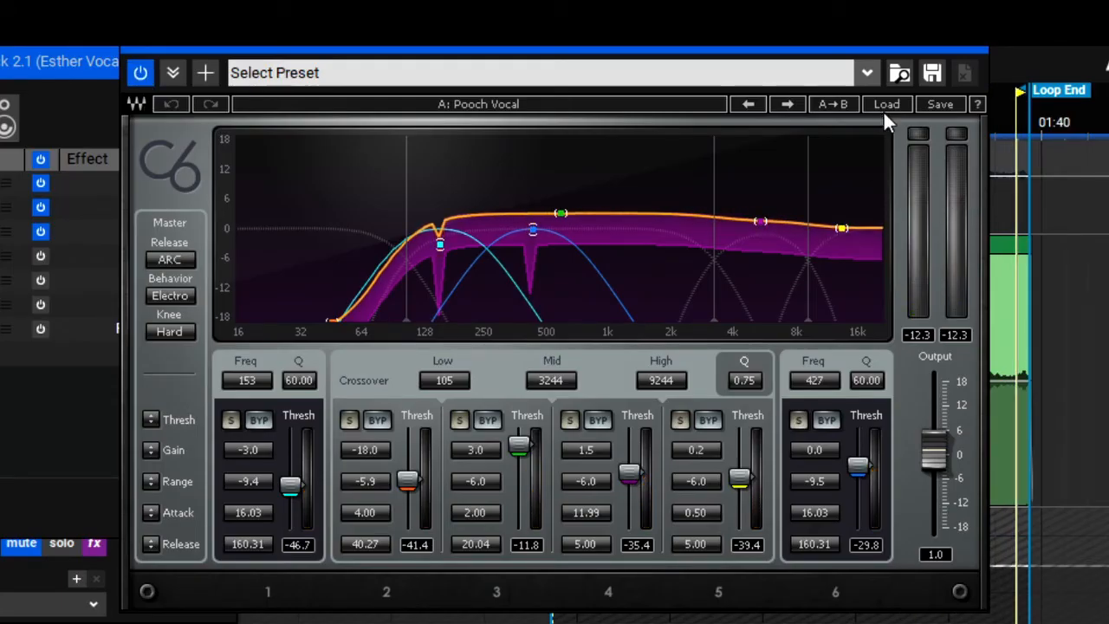
click(885, 106)
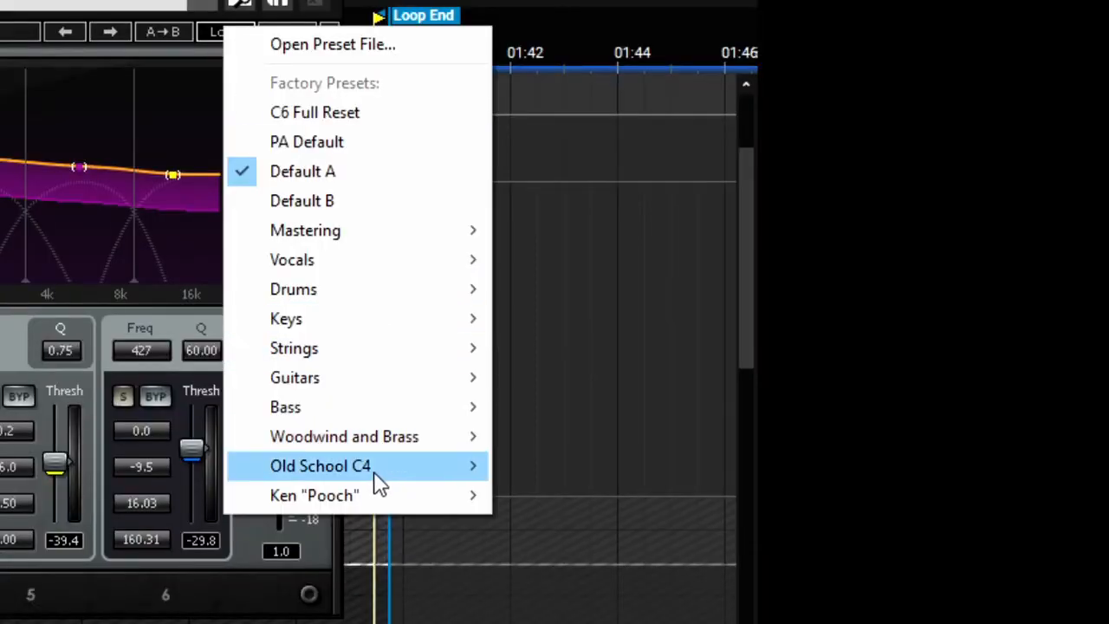
mouse_move(379, 498)
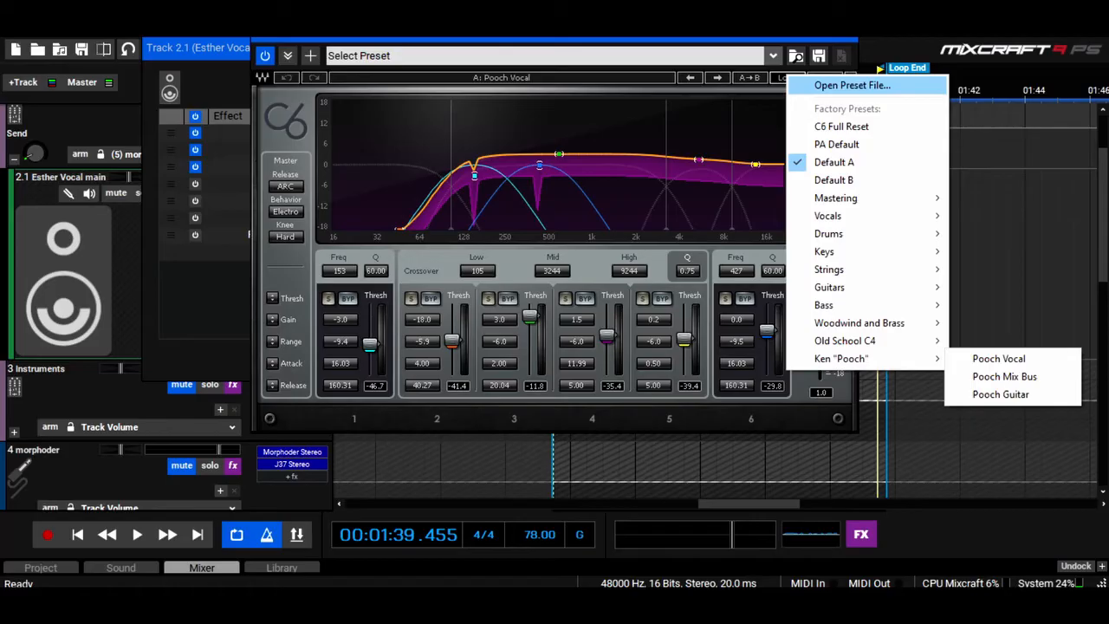
click(613, 506)
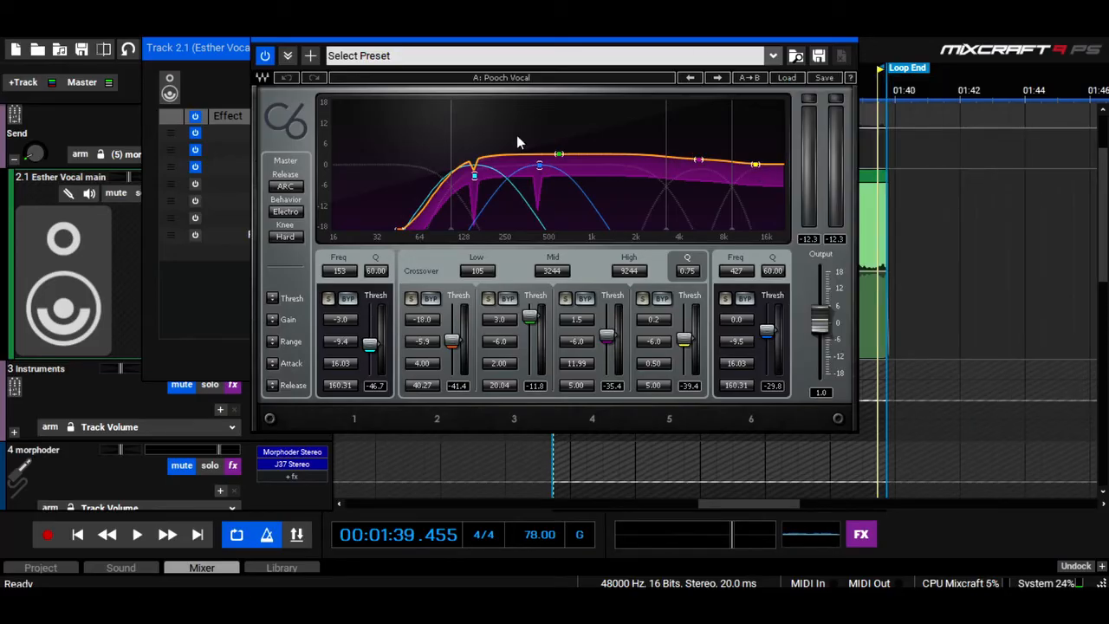
click(135, 535)
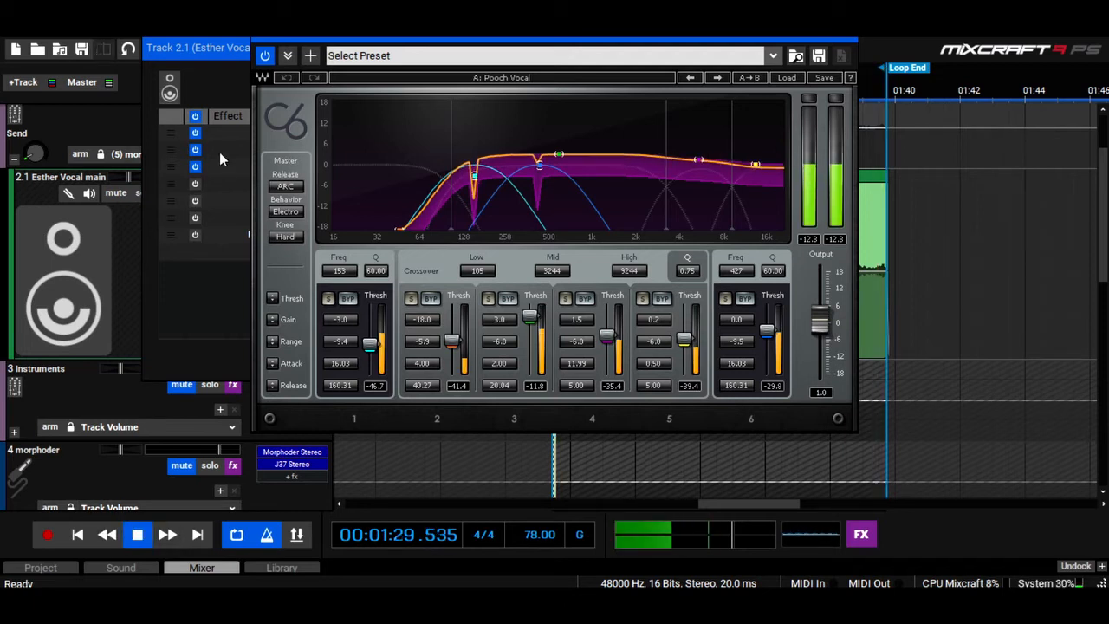
click(266, 57)
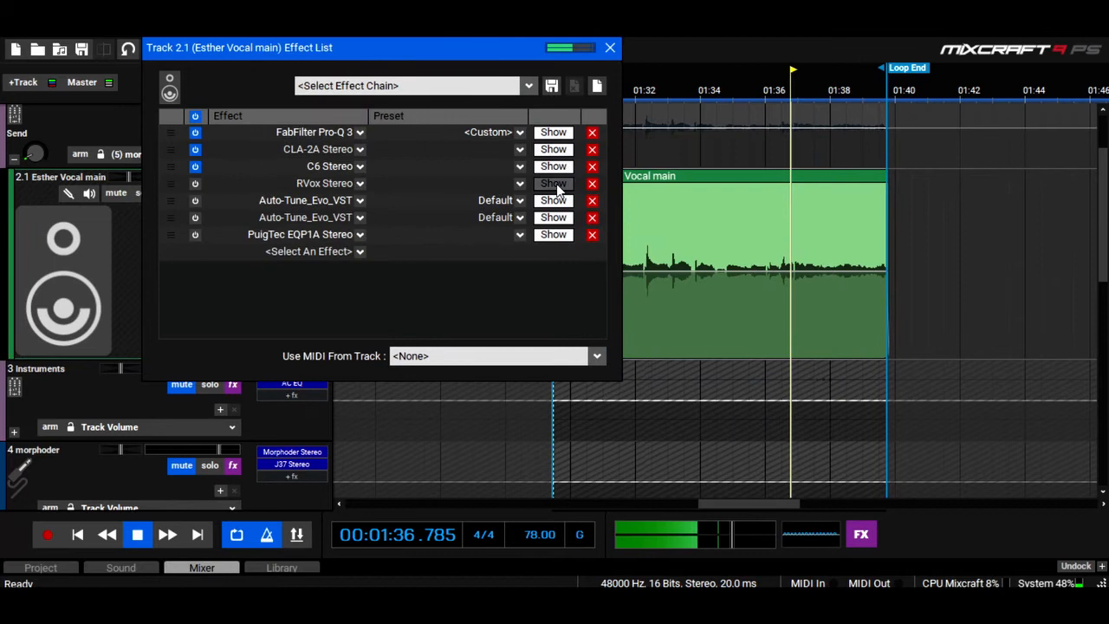
Enable RVox Stereo on the lead vocal and move the effect list window higher, clear of the tracks
click(556, 184)
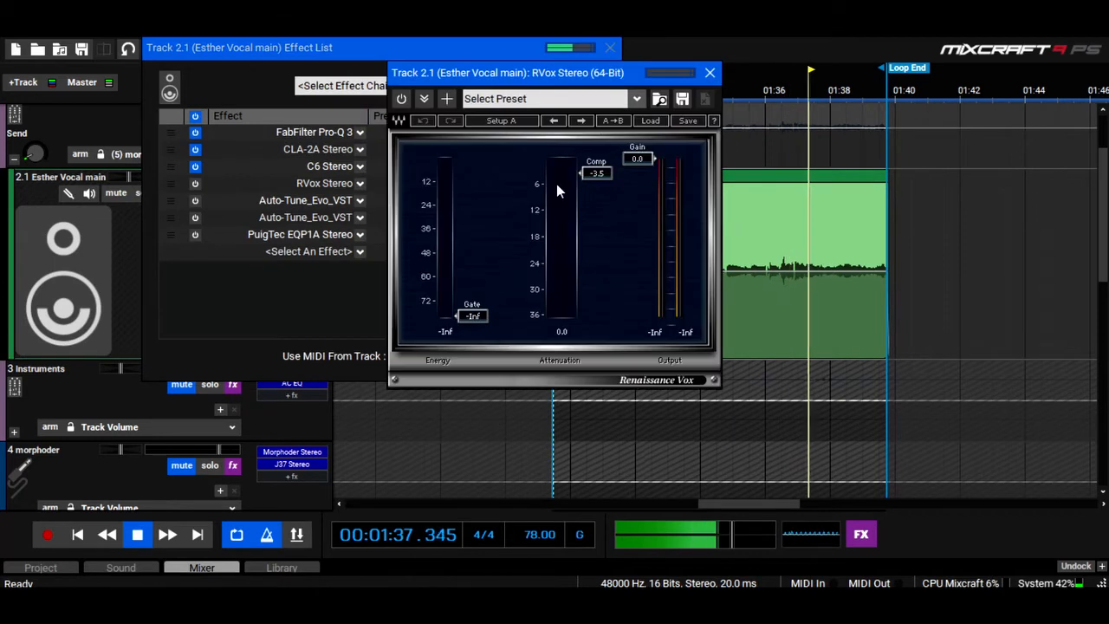
click(402, 98)
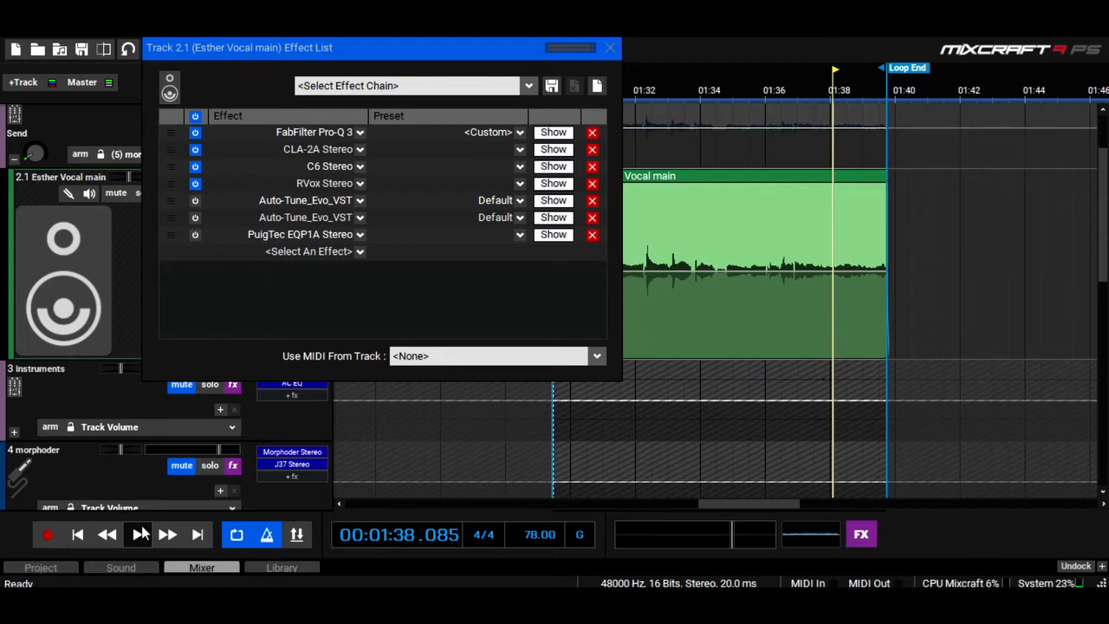
drag(364, 48, 342, 14)
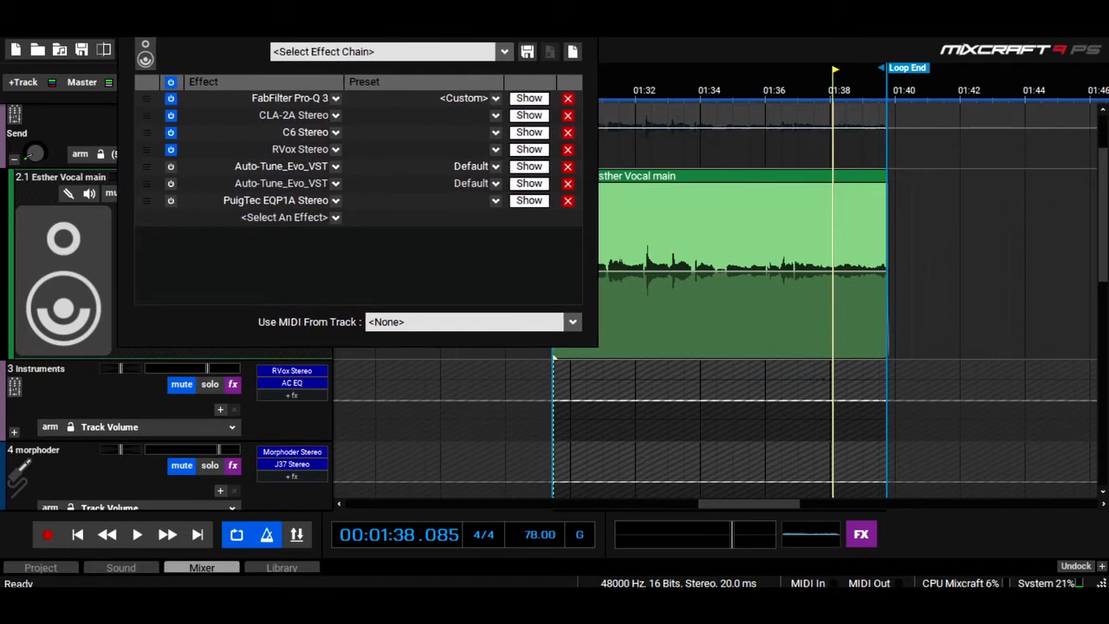
drag(342, 14, 340, 11)
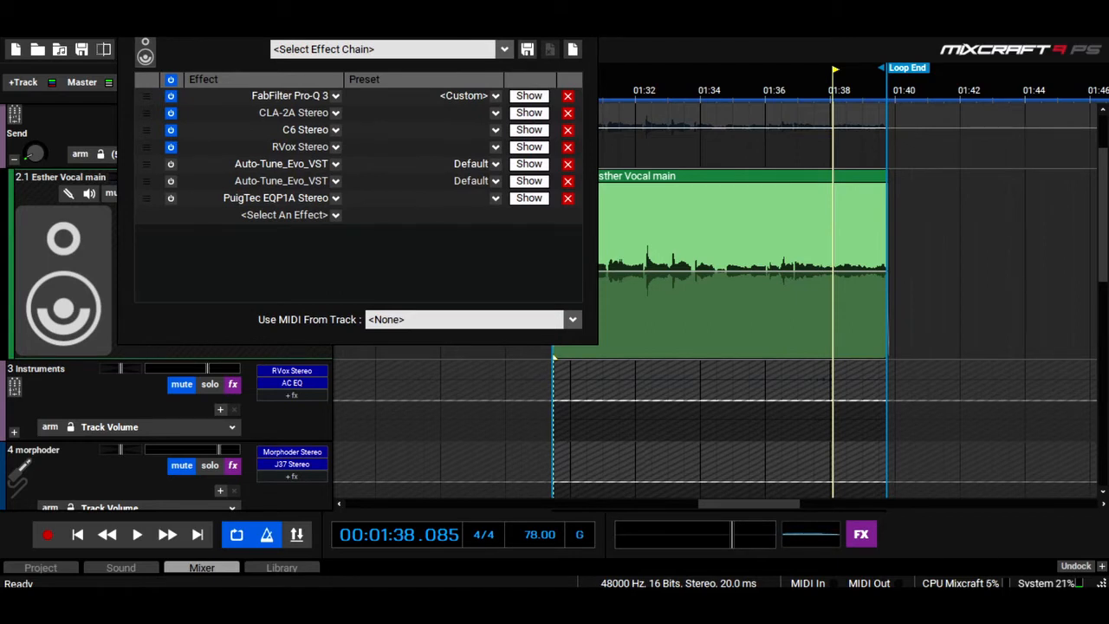
Restart playback of the looped vocal section and enable the first Auto-Tune_Evo_VST in the effect list
click(97, 533)
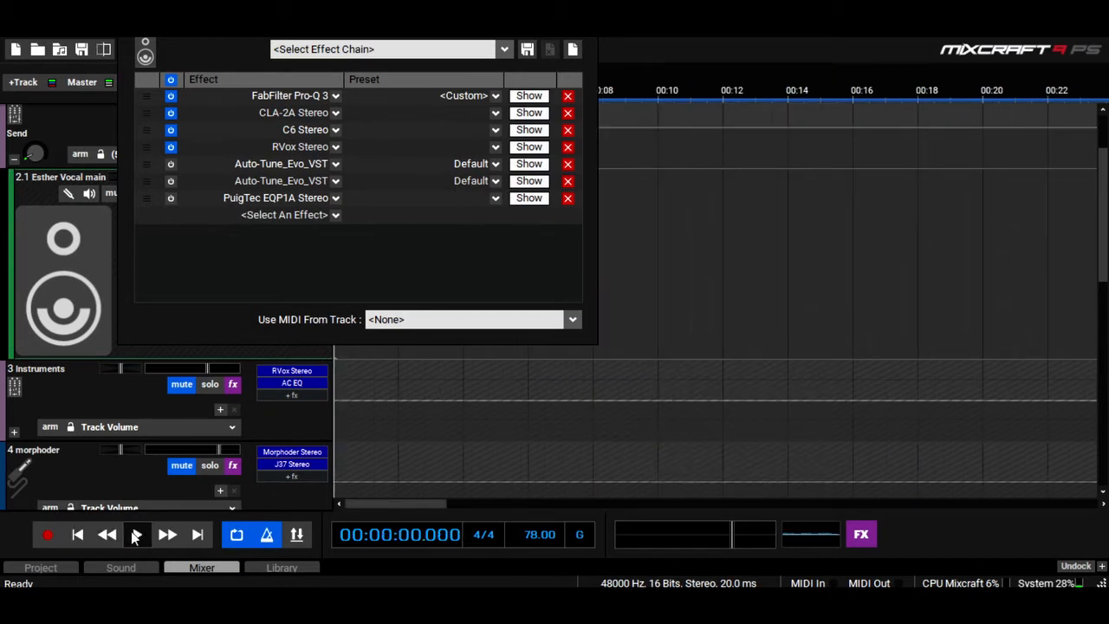
click(136, 536)
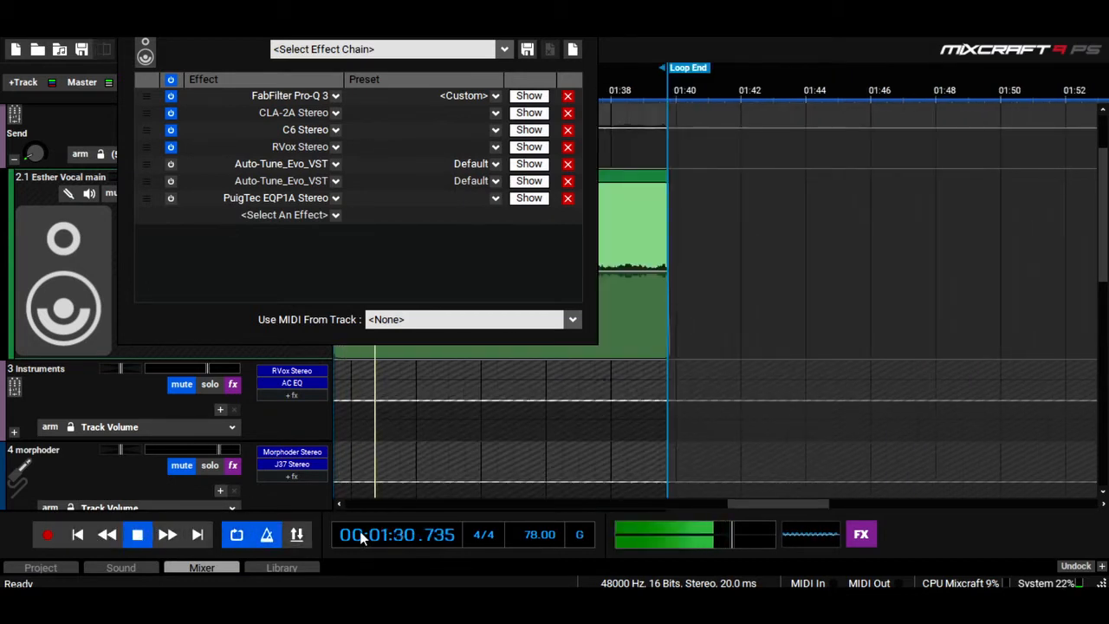
drag(768, 506, 746, 502)
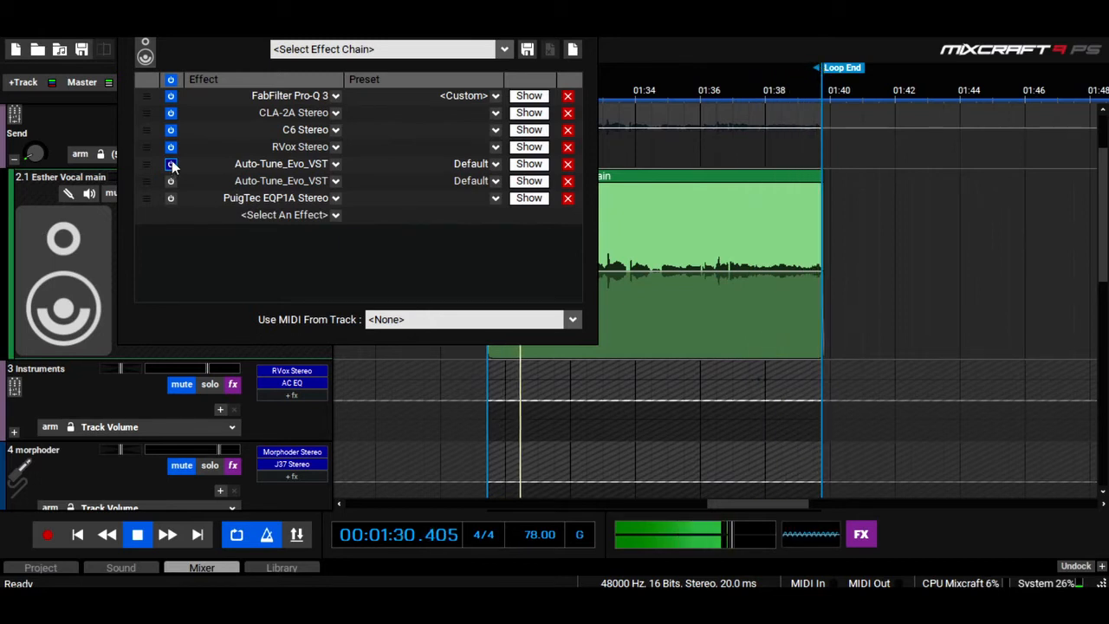
Enable the PuigTec EQP1A Stereo equalizer on the lead vocal, moving its window up and closing it after listening
click(528, 199)
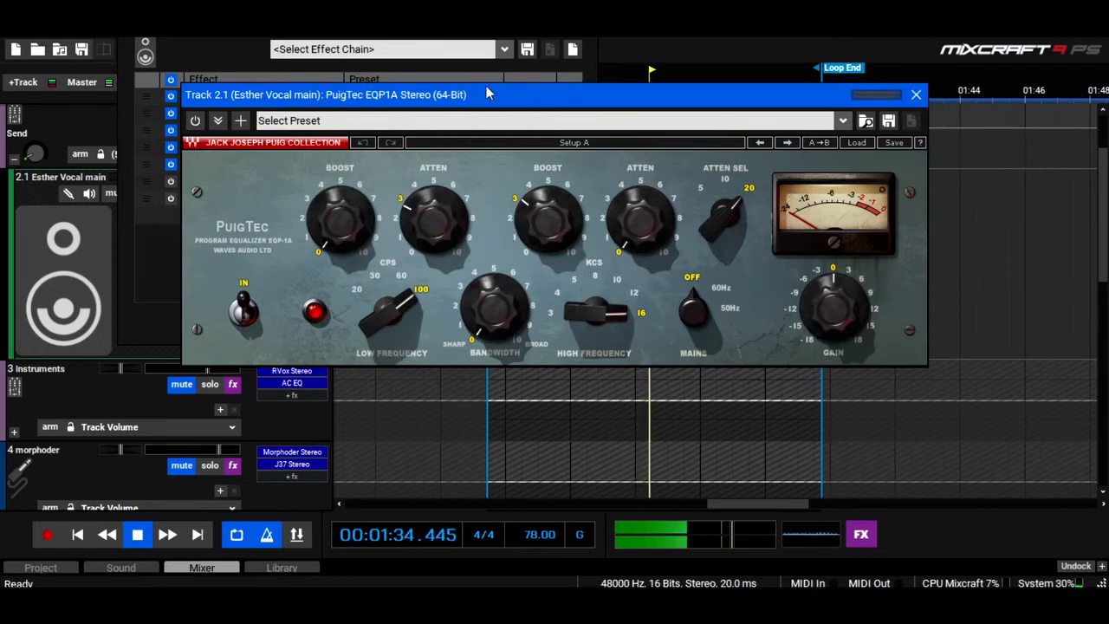
drag(507, 97, 544, 38)
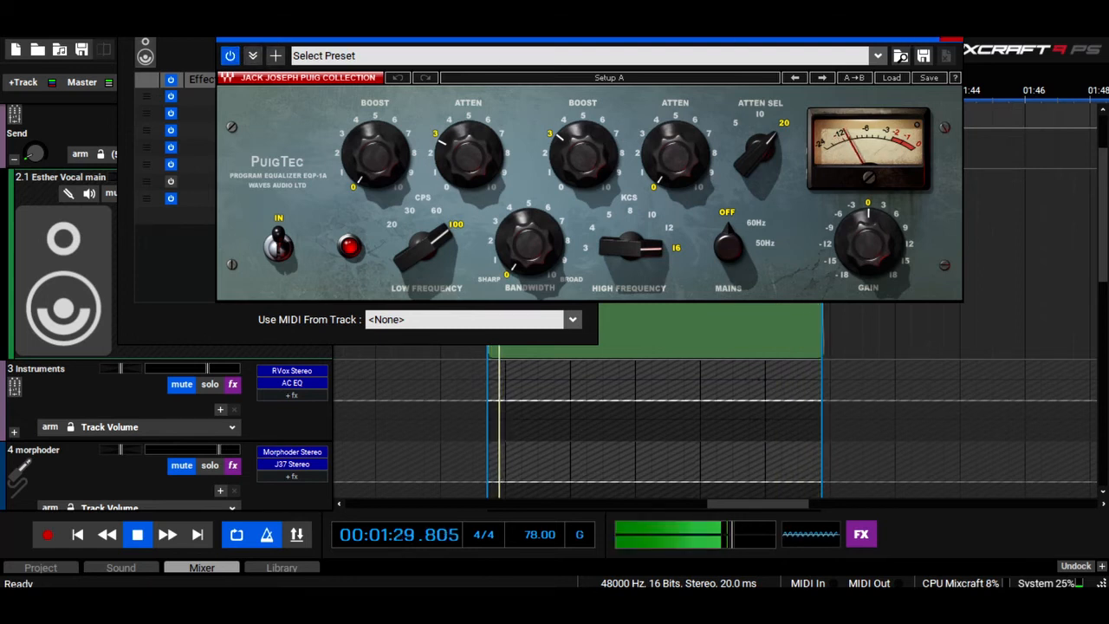
click(219, 115)
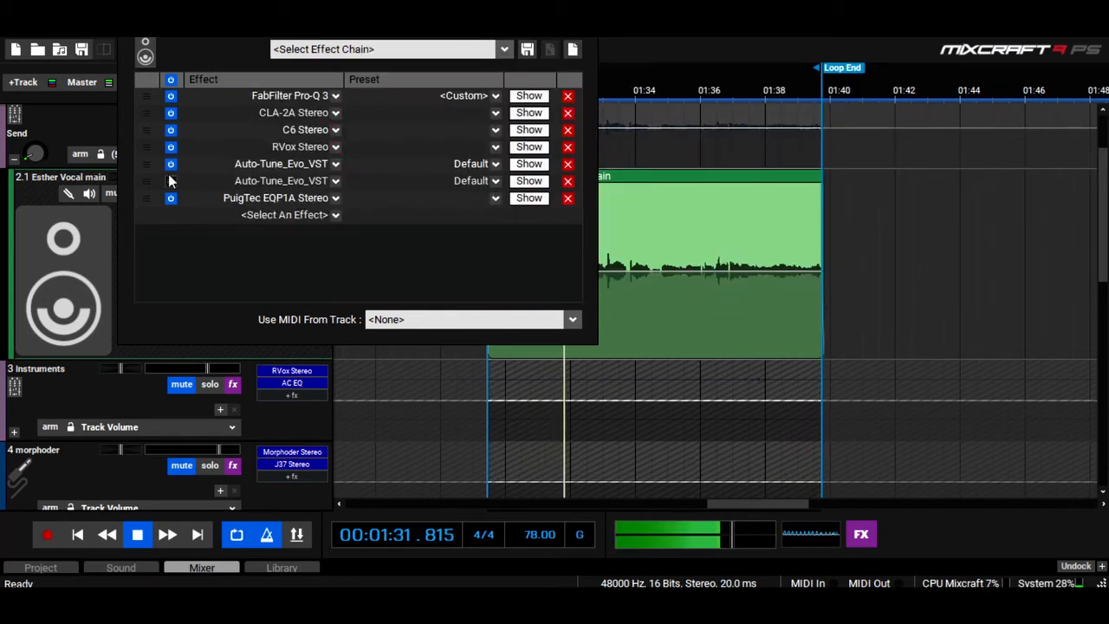
Compare the looped lead vocal with its whole effect chain bypassed and switched back on
click(170, 80)
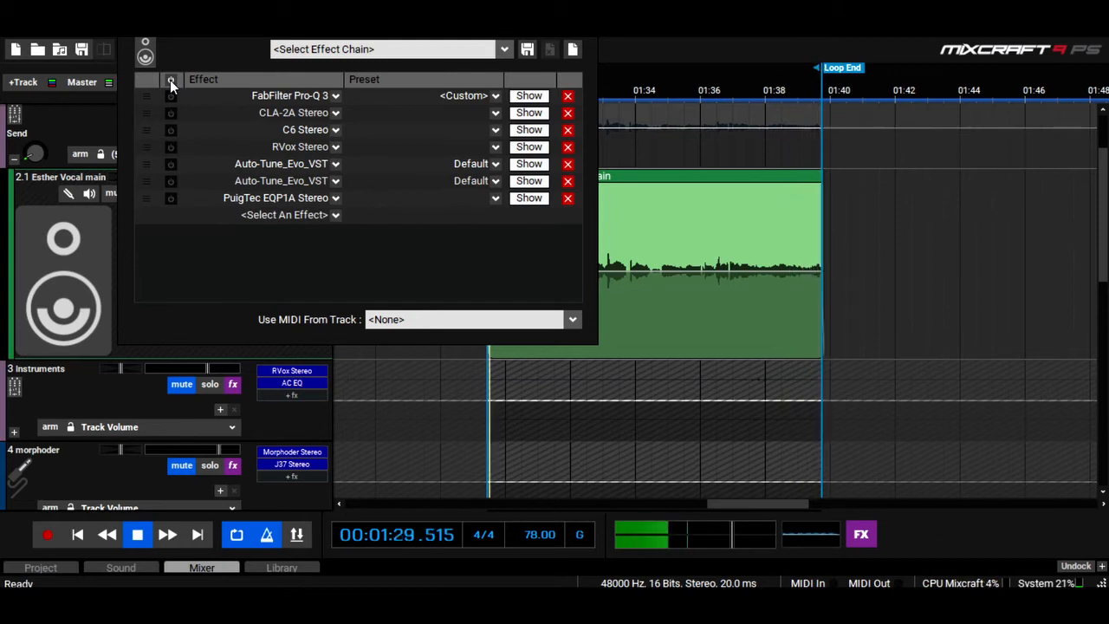
click(170, 80)
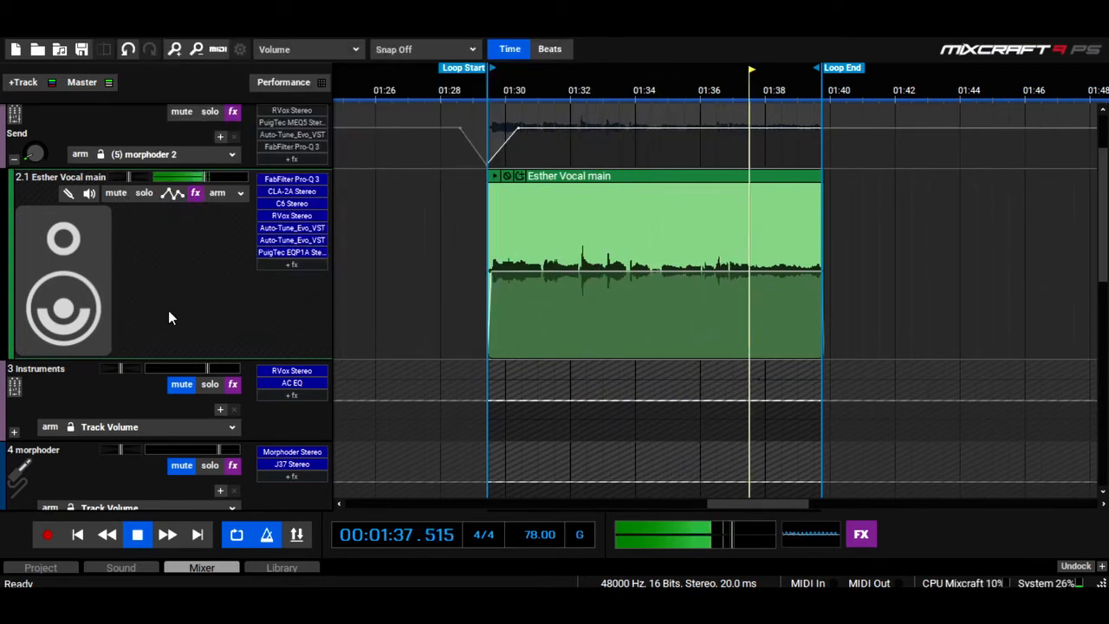
Stop playback, play the lead vocal again from just before the loop start with all its effects, and stop
click(137, 534)
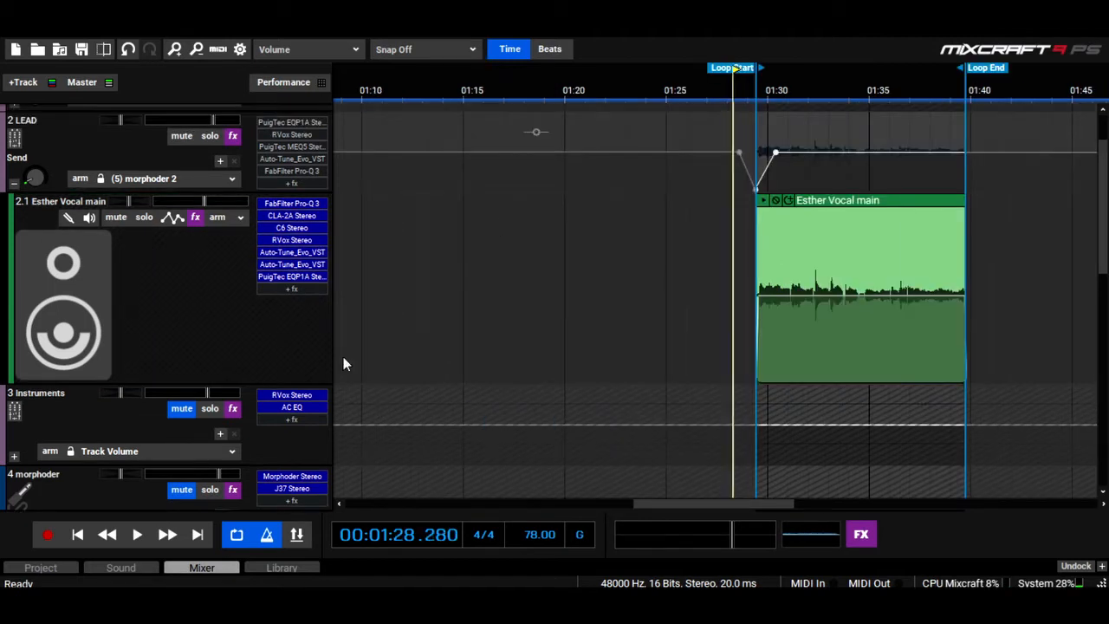
click(136, 536)
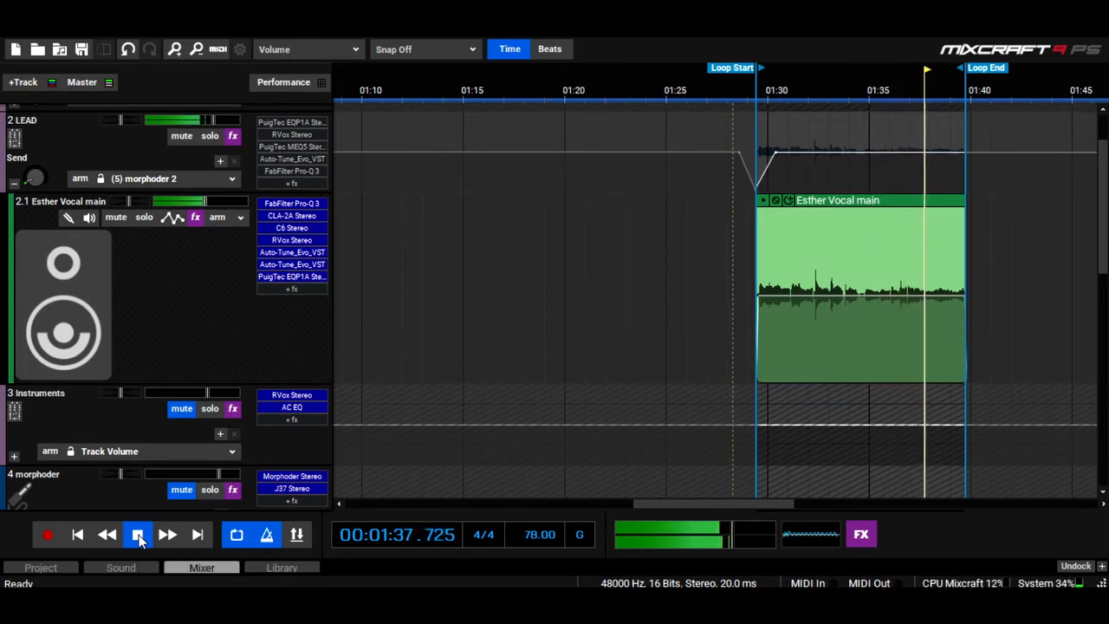
click(139, 535)
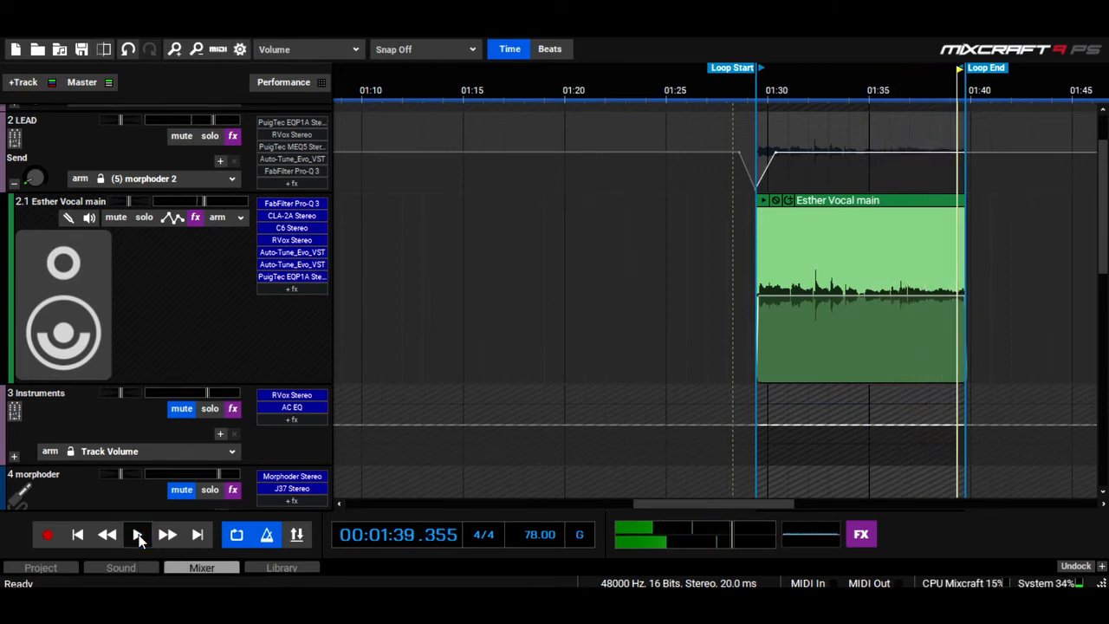
Open TB Reverb on the reverb backup track to examine its settings, move its window aside and close it
scroll(87, 407, down, 5)
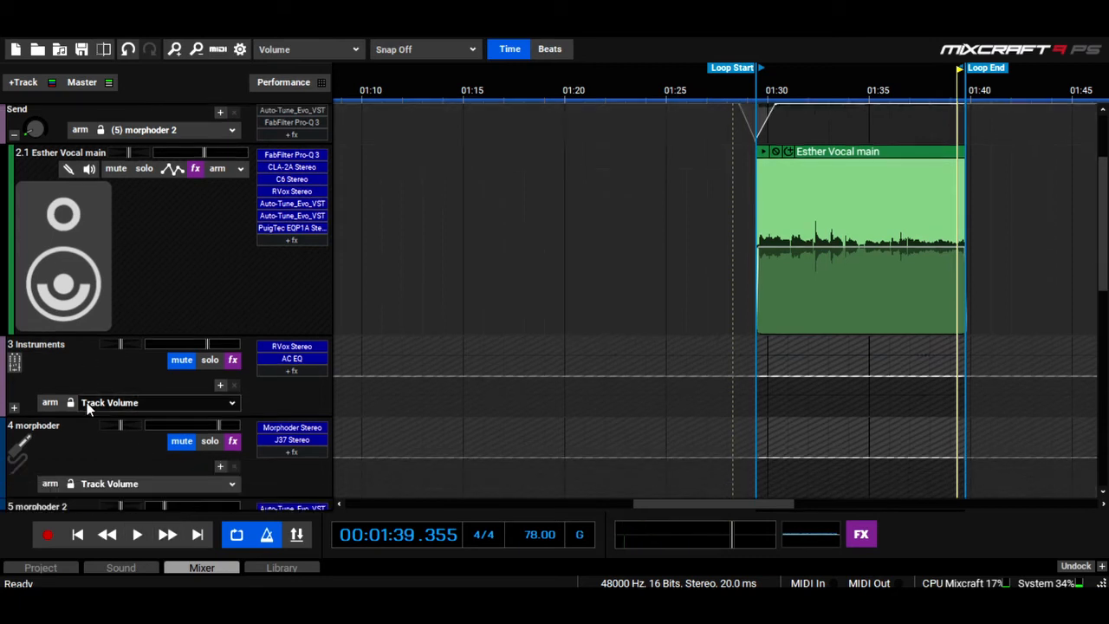
scroll(87, 402, down, 3)
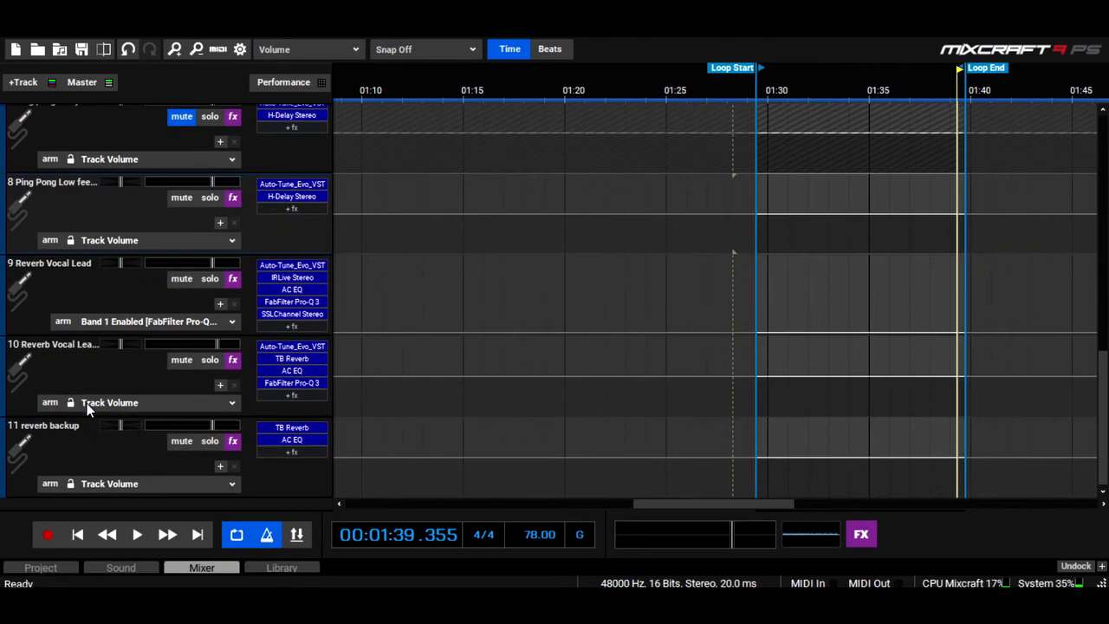
double_click(304, 432)
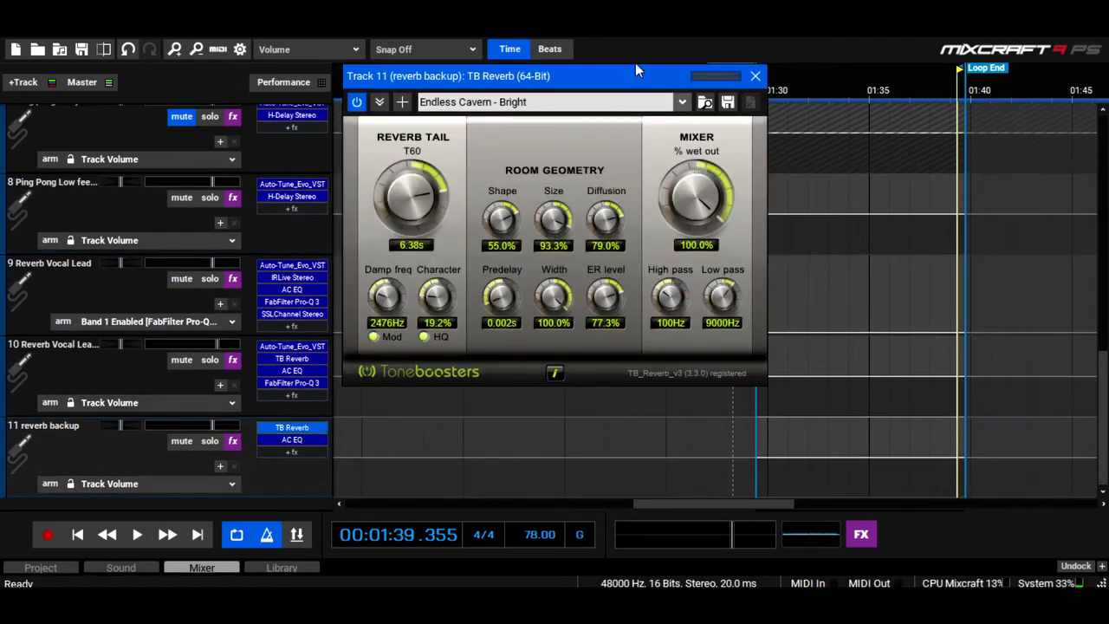
drag(635, 69, 377, 107)
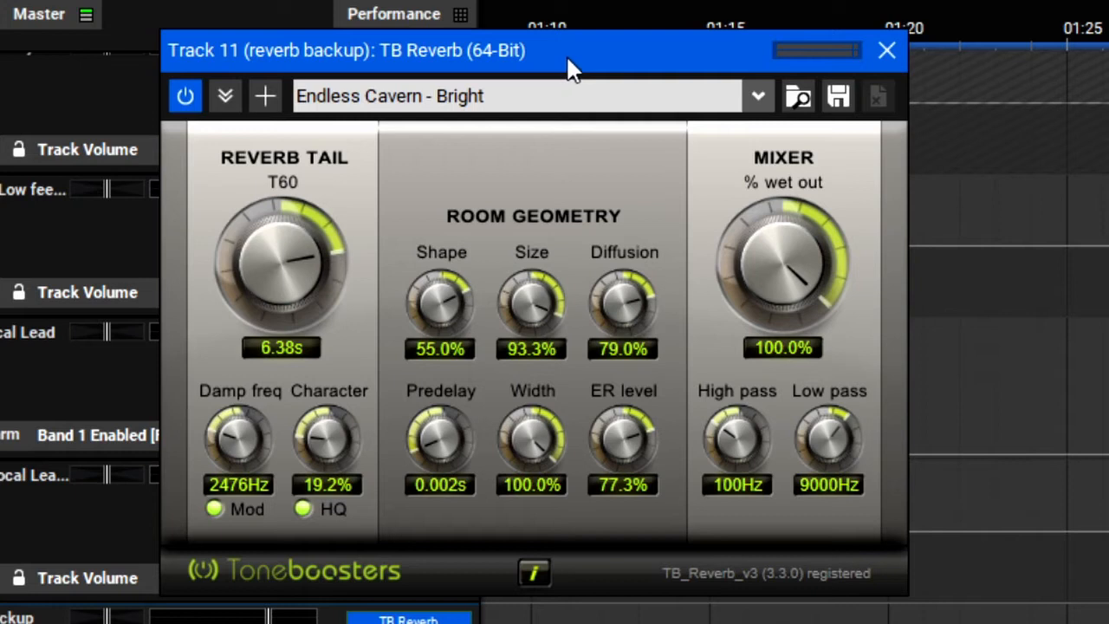
scroll(78, 346, up, 6)
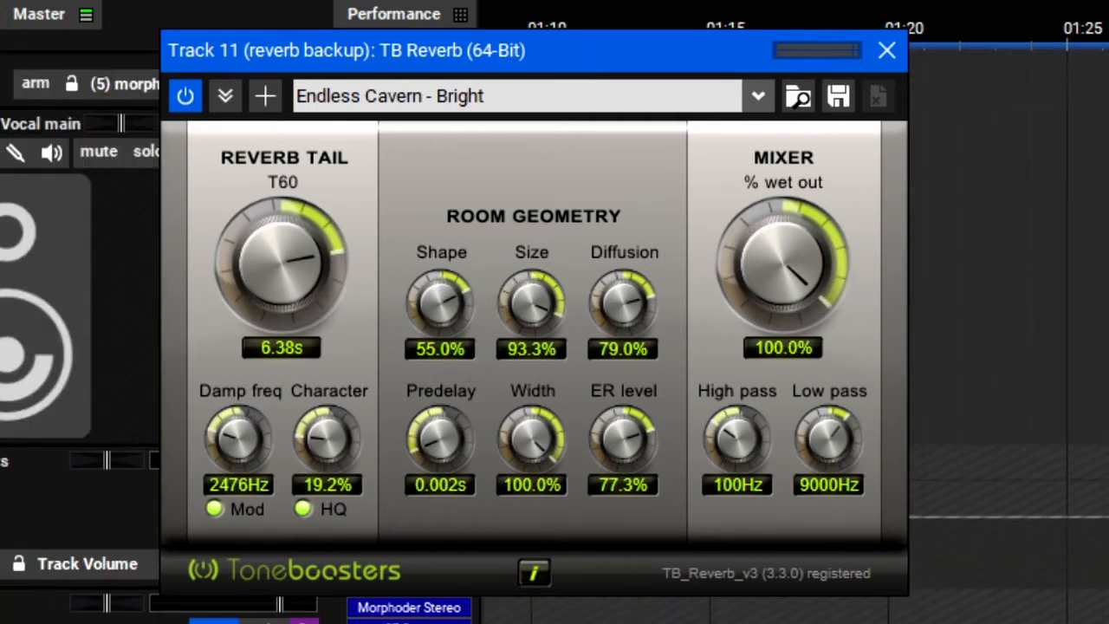
scroll(31, 442, up, 3)
click(885, 54)
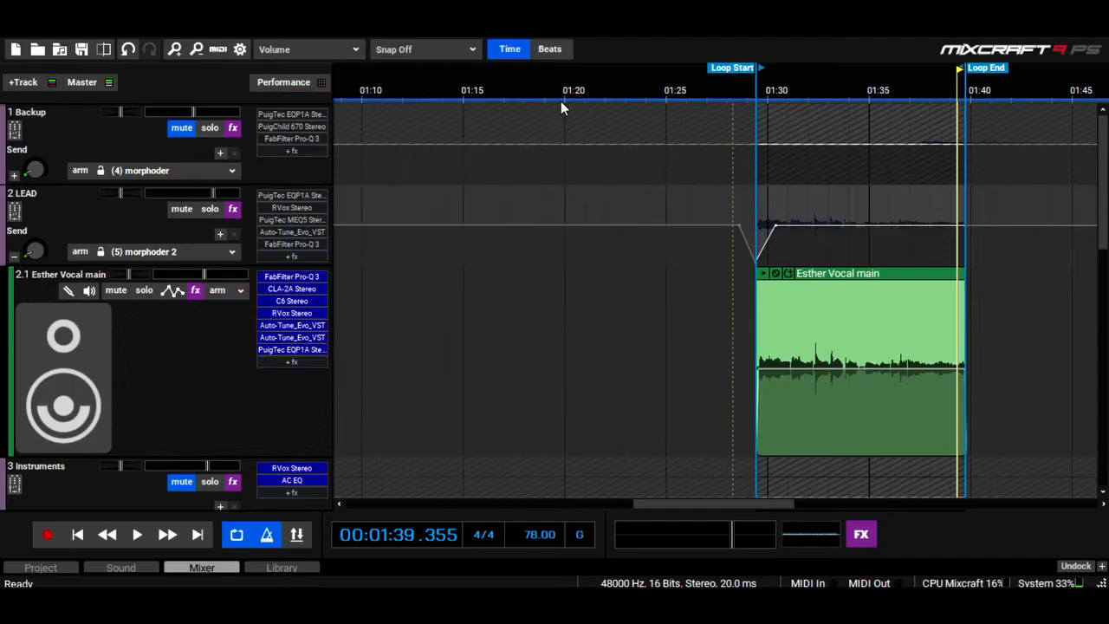
Collapse the LEAD group's tracks, bring the individual Backup tracks into view and switch off loop playback
click(13, 259)
scroll(823, 241, down, 2)
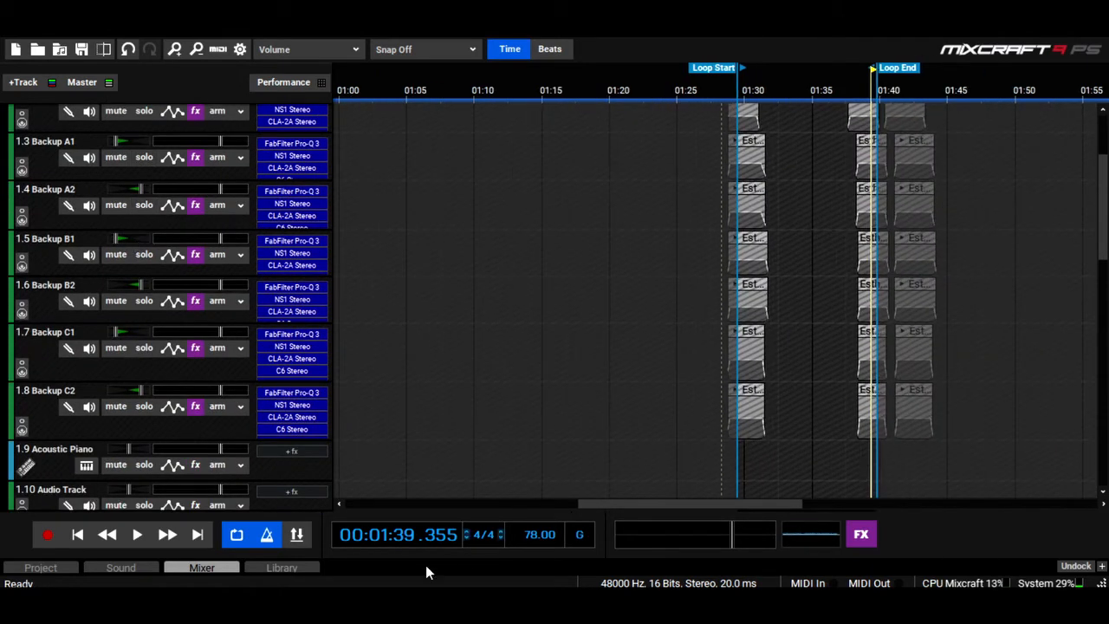
click(236, 536)
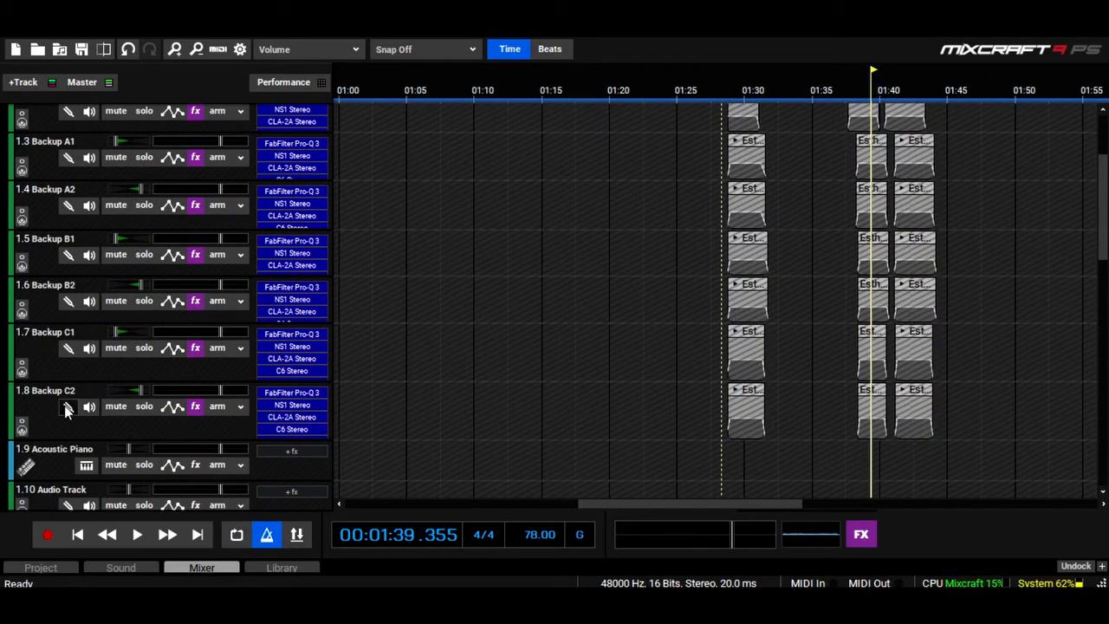
Make the Backup D1 track taller so its whole effect chain shows, and unmute the Backup group
scroll(39, 430, up, 2)
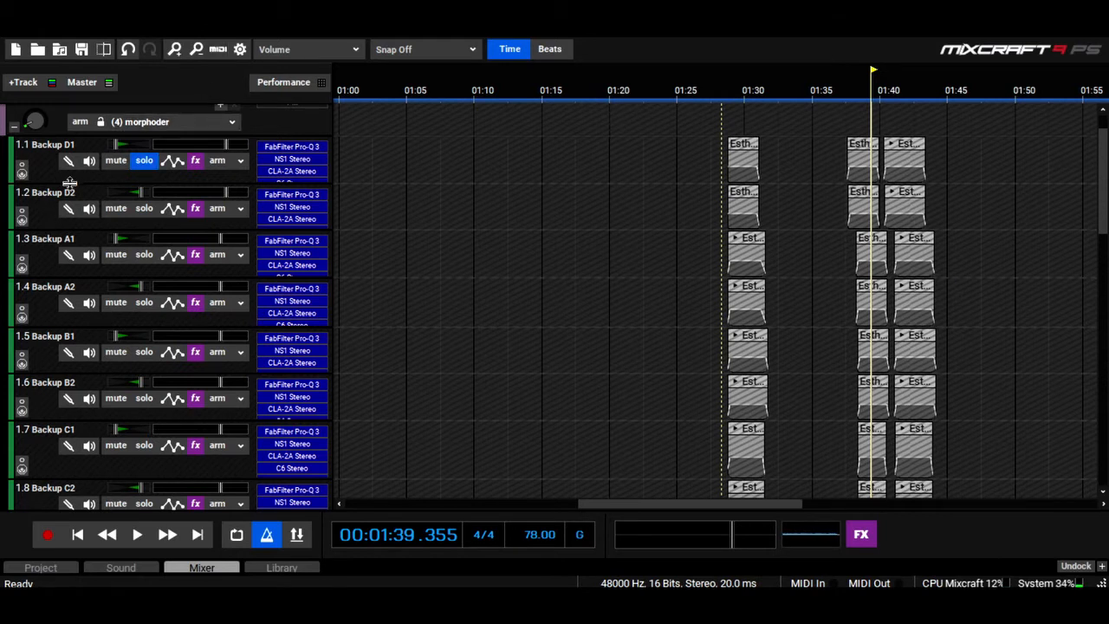
drag(69, 182, 57, 253)
scroll(56, 237, up, 2)
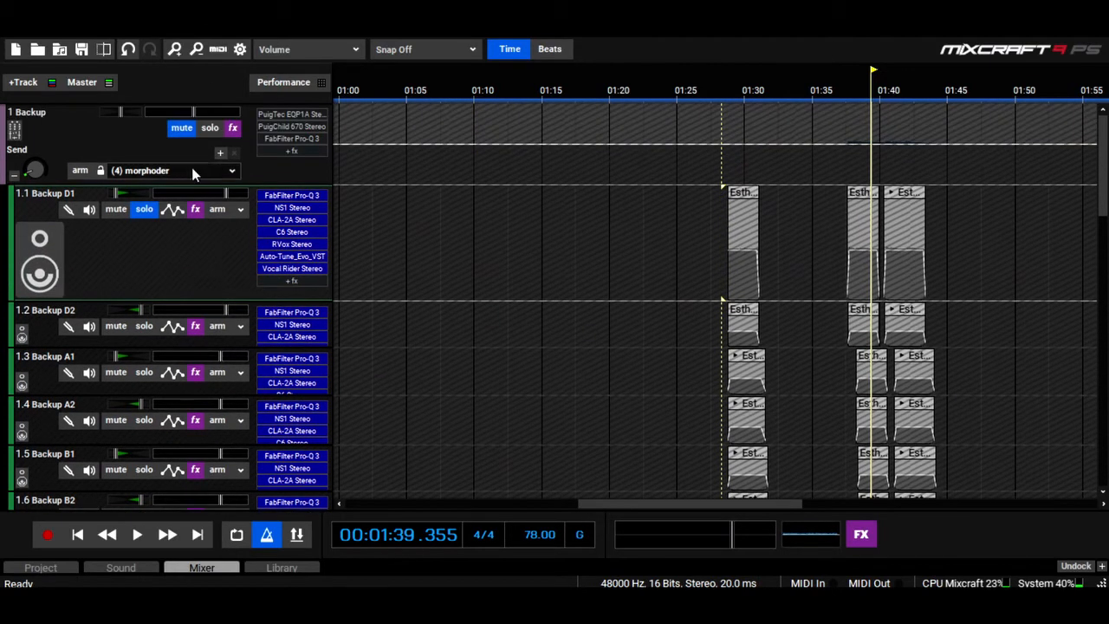
click(177, 128)
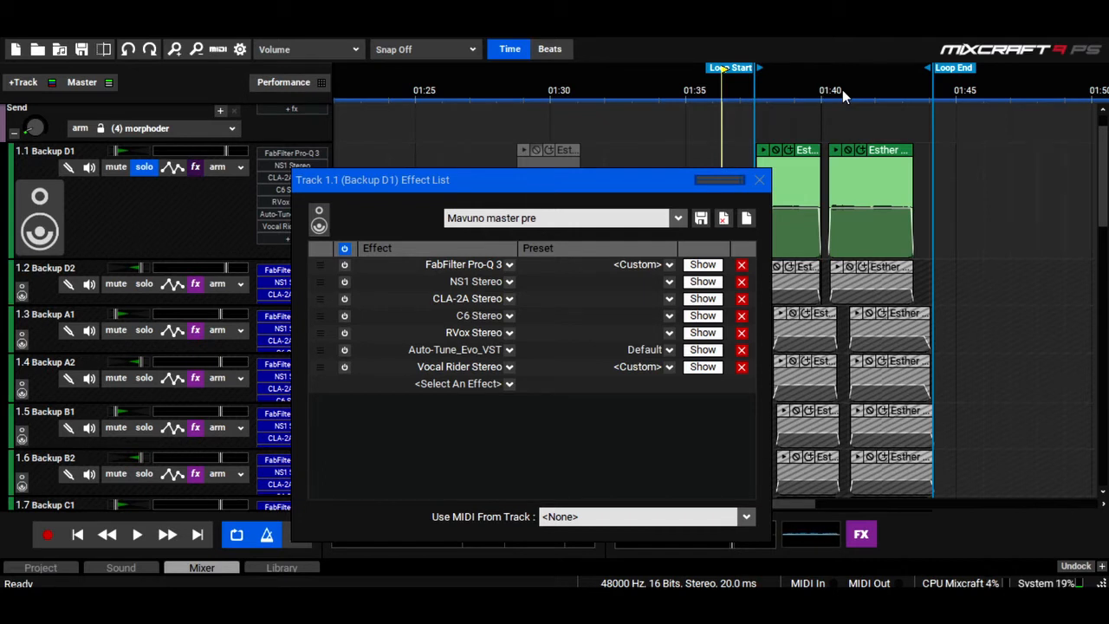
Play the soloed Backup D1 loop without effects and pull the loop end back to about 01:43
click(136, 537)
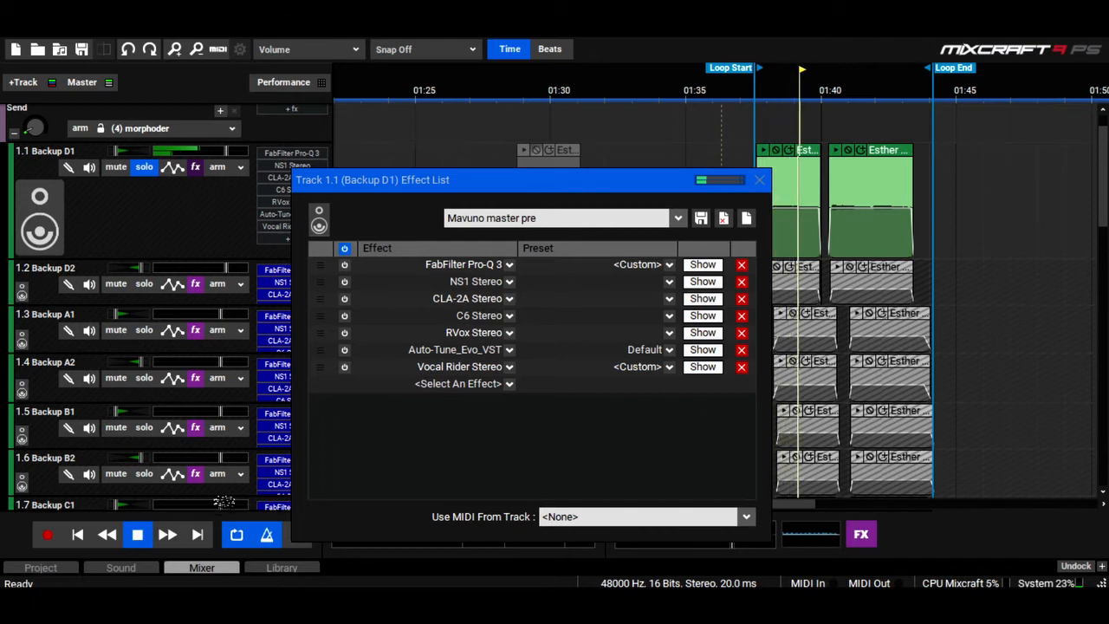
mouse_move(227, 500)
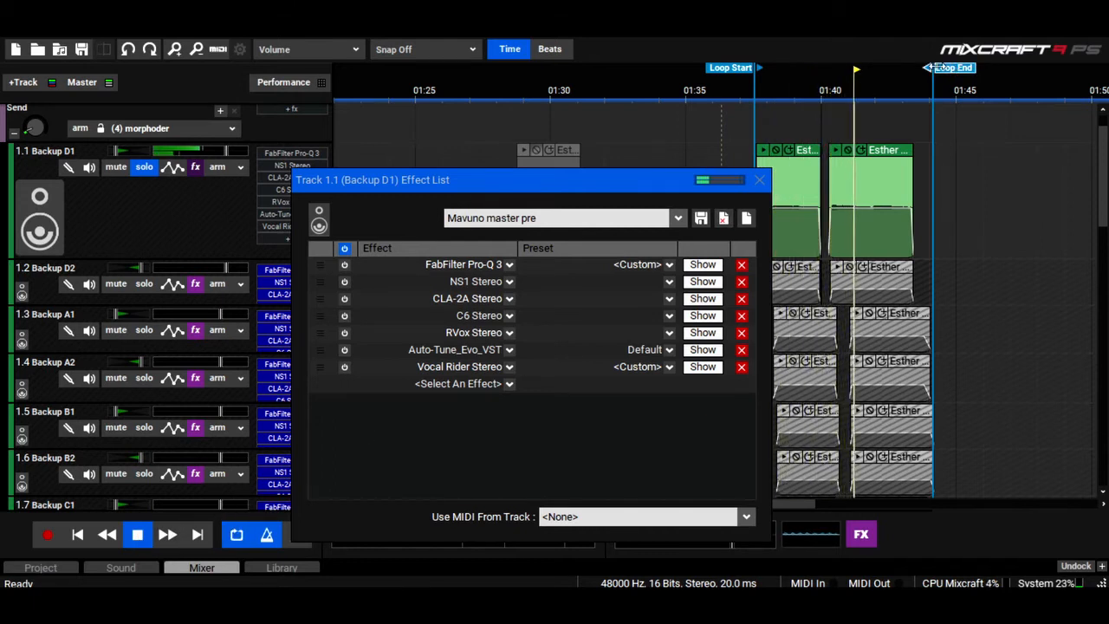
drag(937, 67, 909, 68)
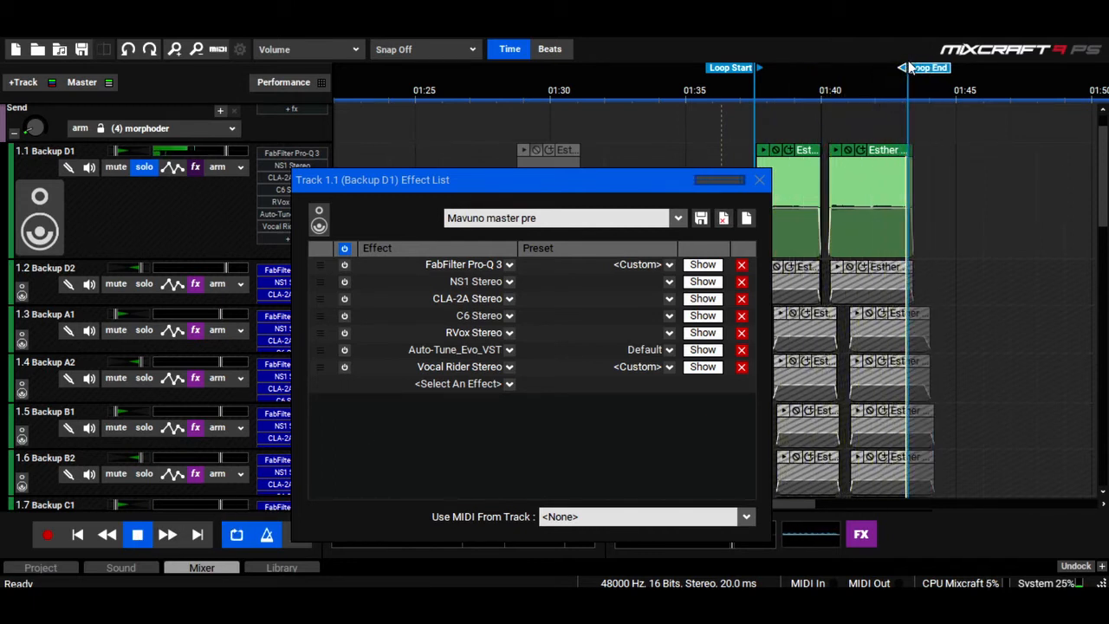
Stop playback, move Backup D1's pan to the centre and start the loop playing again
click(136, 535)
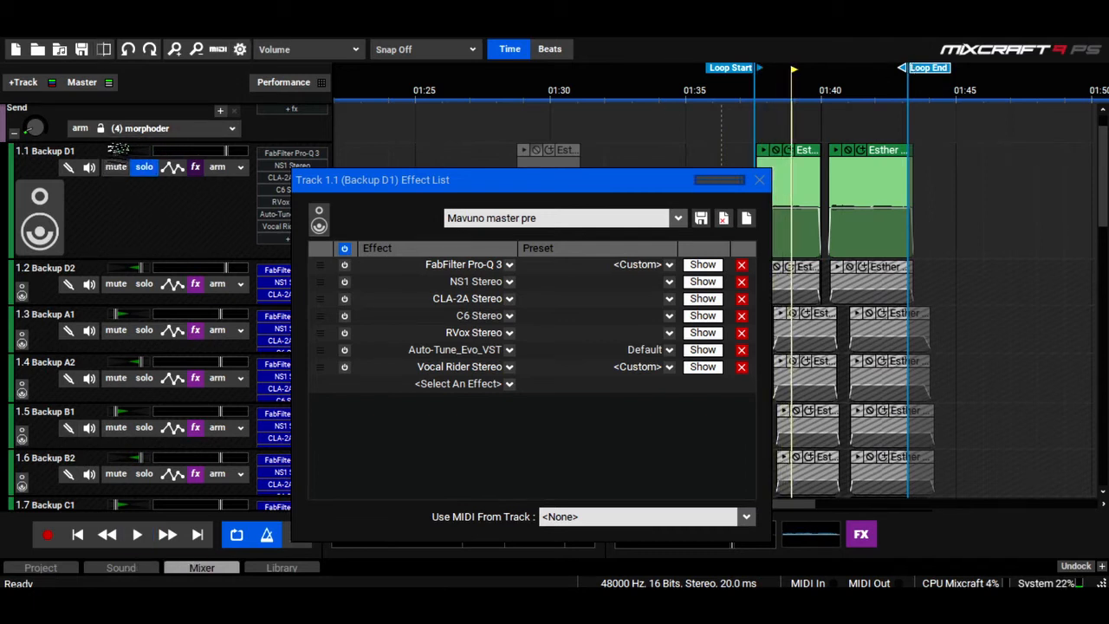
drag(119, 150, 121, 150)
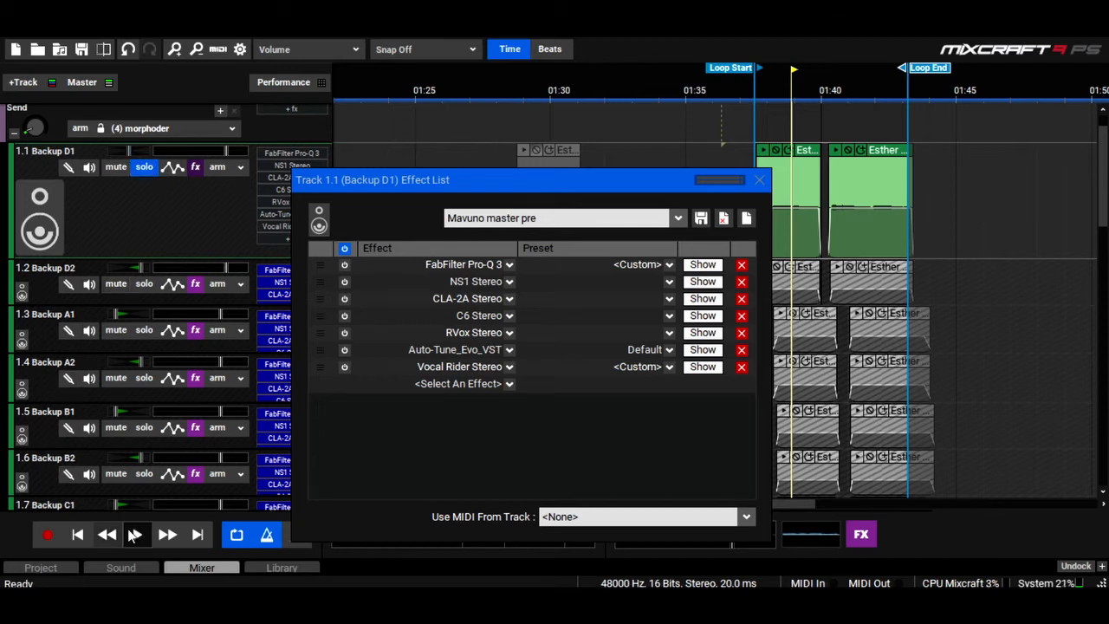
click(134, 535)
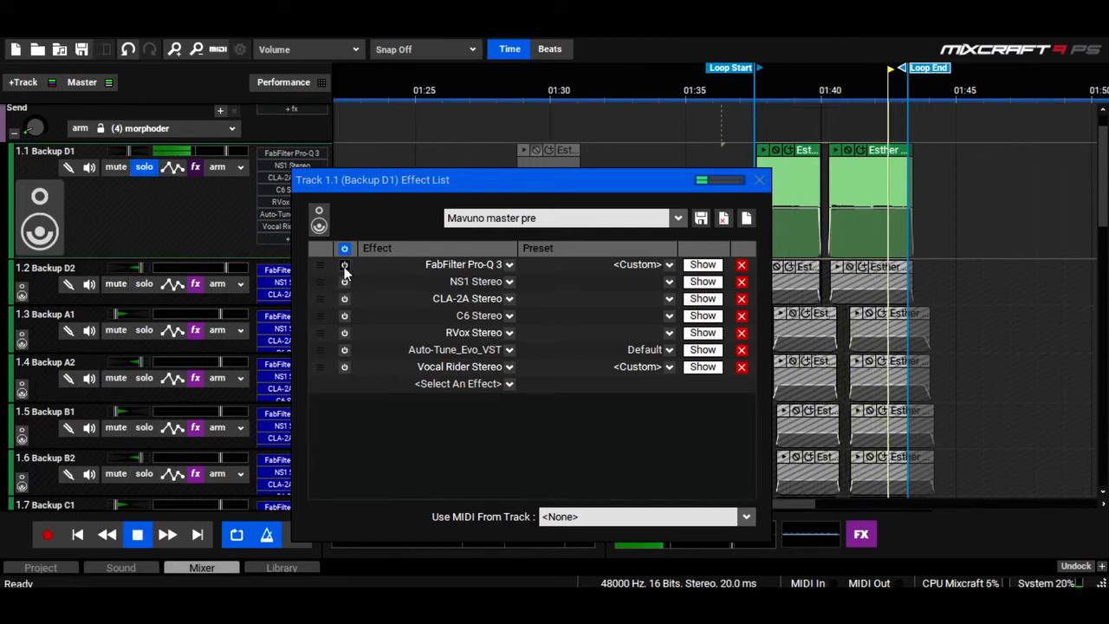
Show and enable FabFilter Pro-Q 3 and NS1 Stereo on Backup D1, closing each plugin window after listening
click(702, 264)
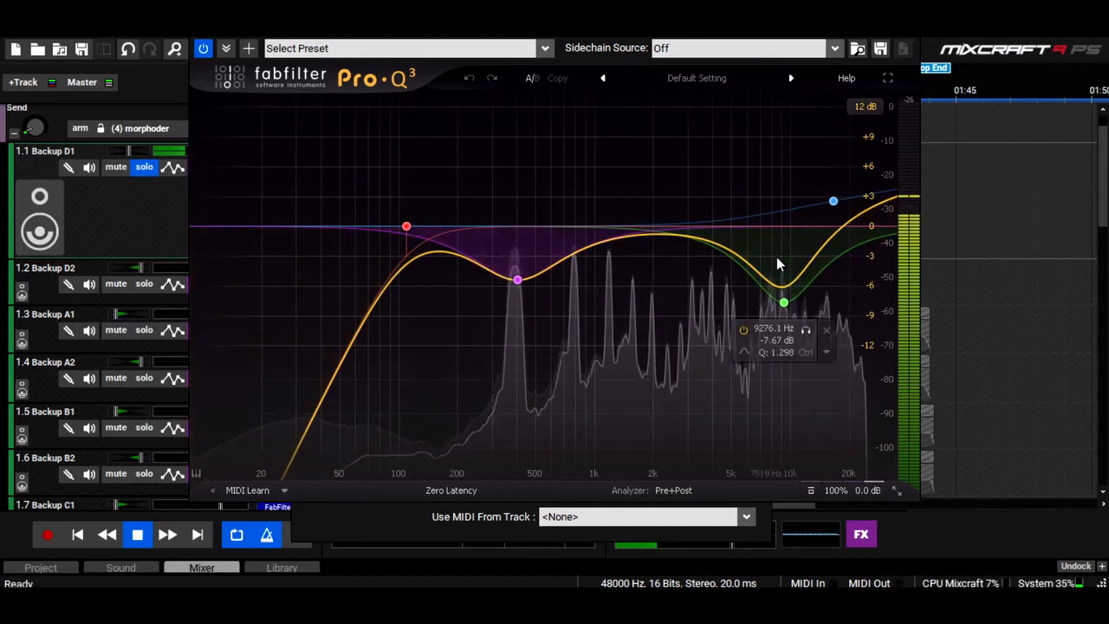
click(909, 39)
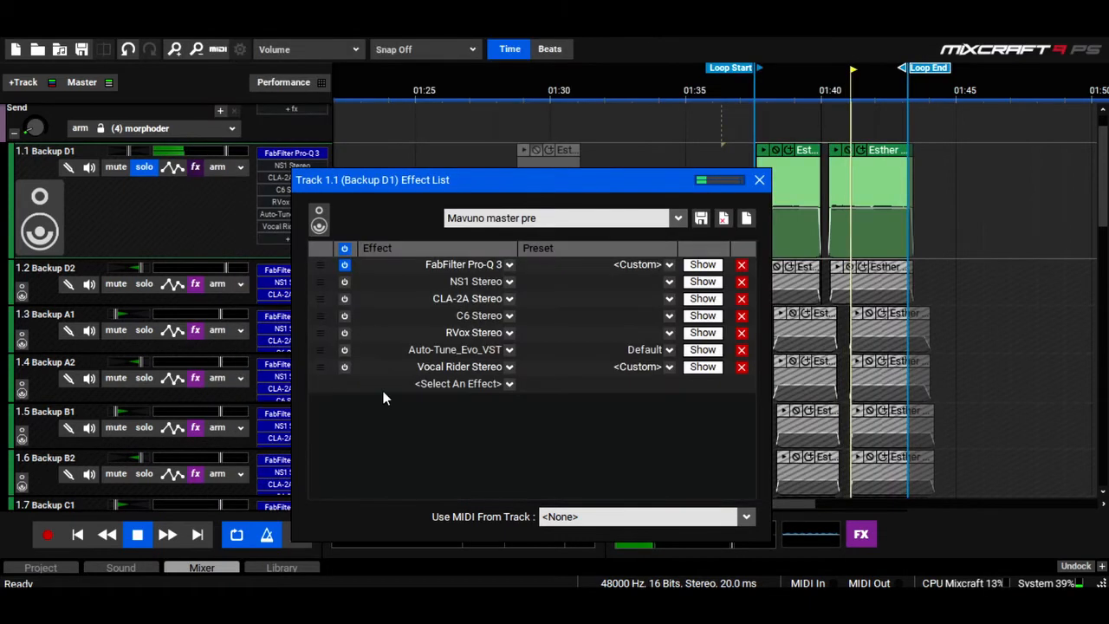
click(703, 281)
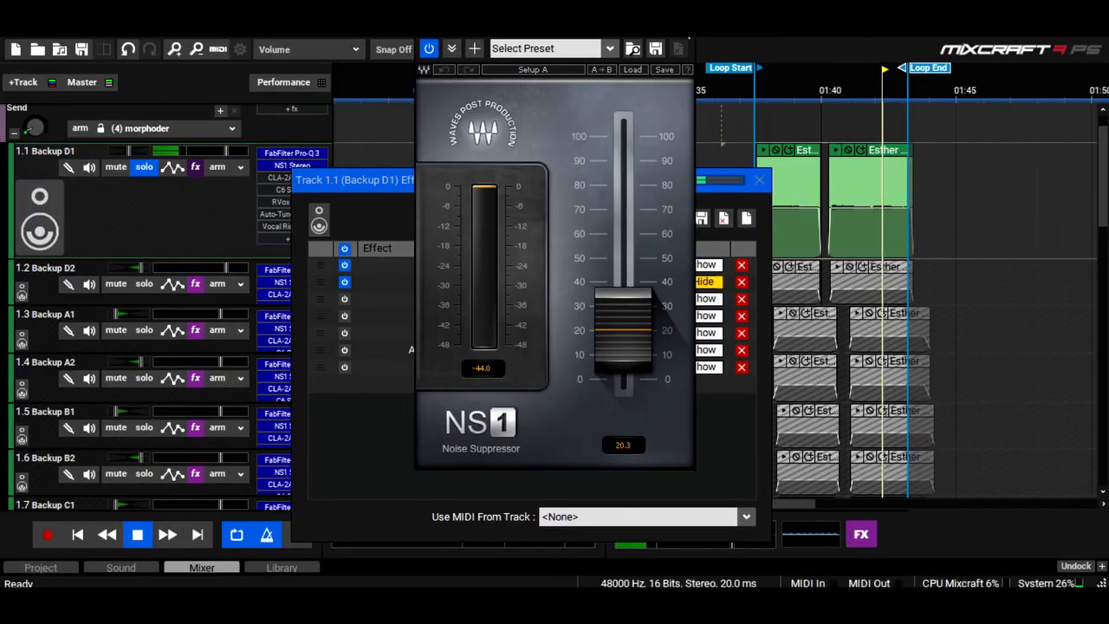
click(742, 379)
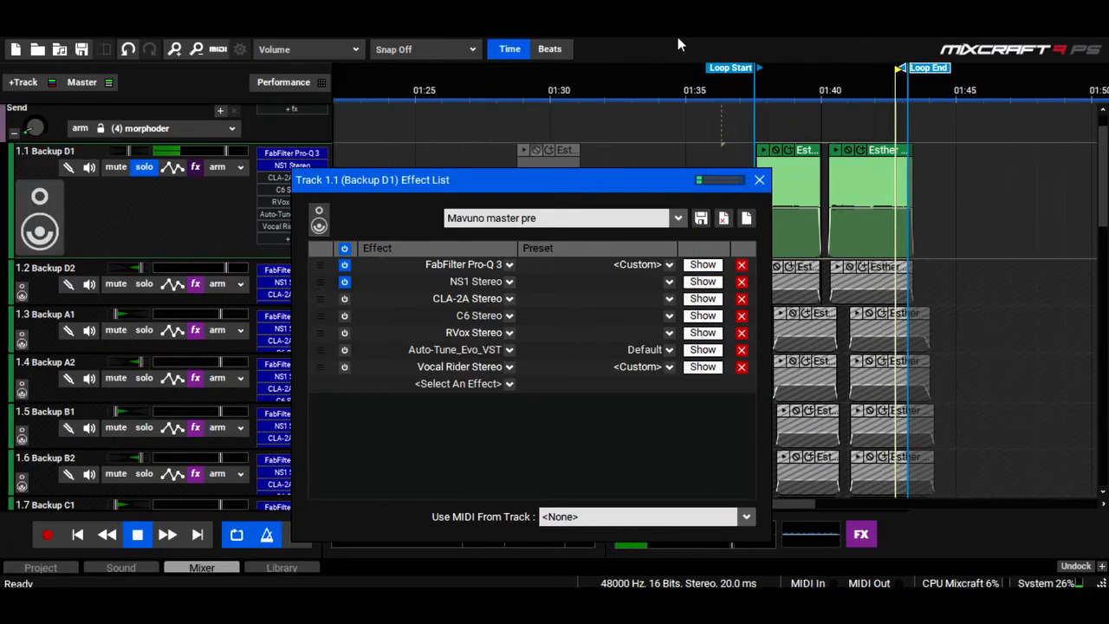
Show and enable CLA-2A Stereo and C6 Stereo on Backup D1, closing each plugin window after listening
click(704, 298)
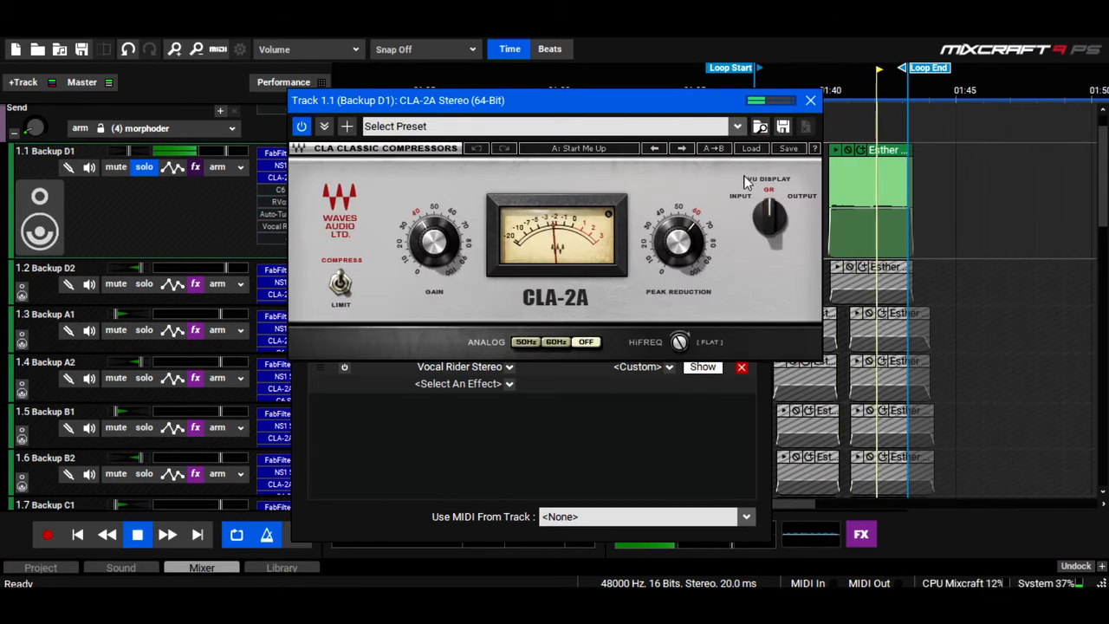
click(810, 102)
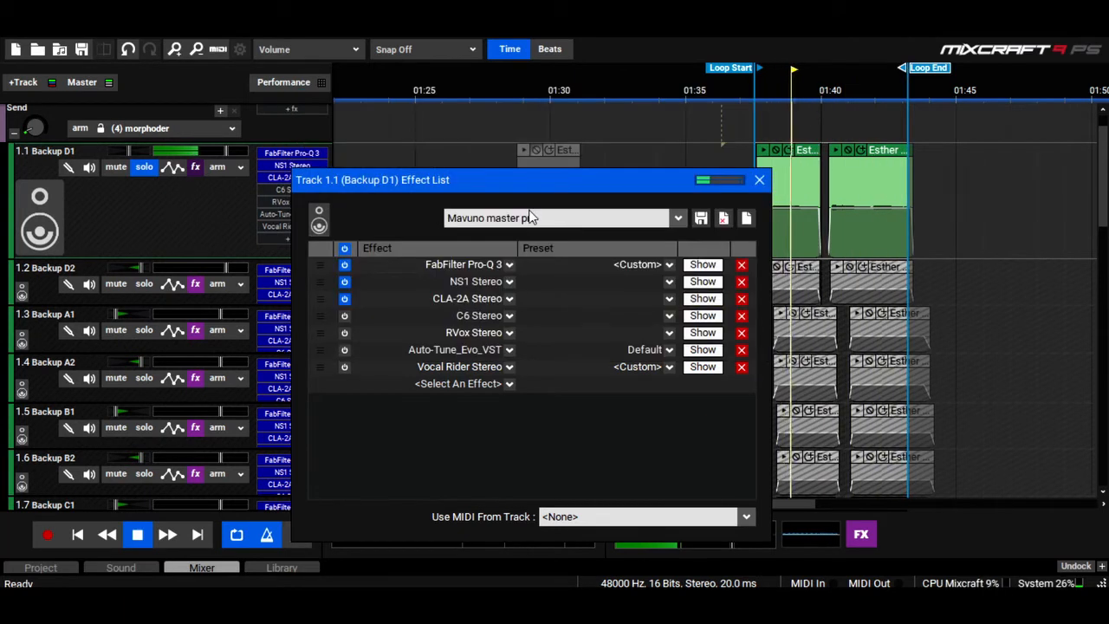
click(702, 316)
click(265, 58)
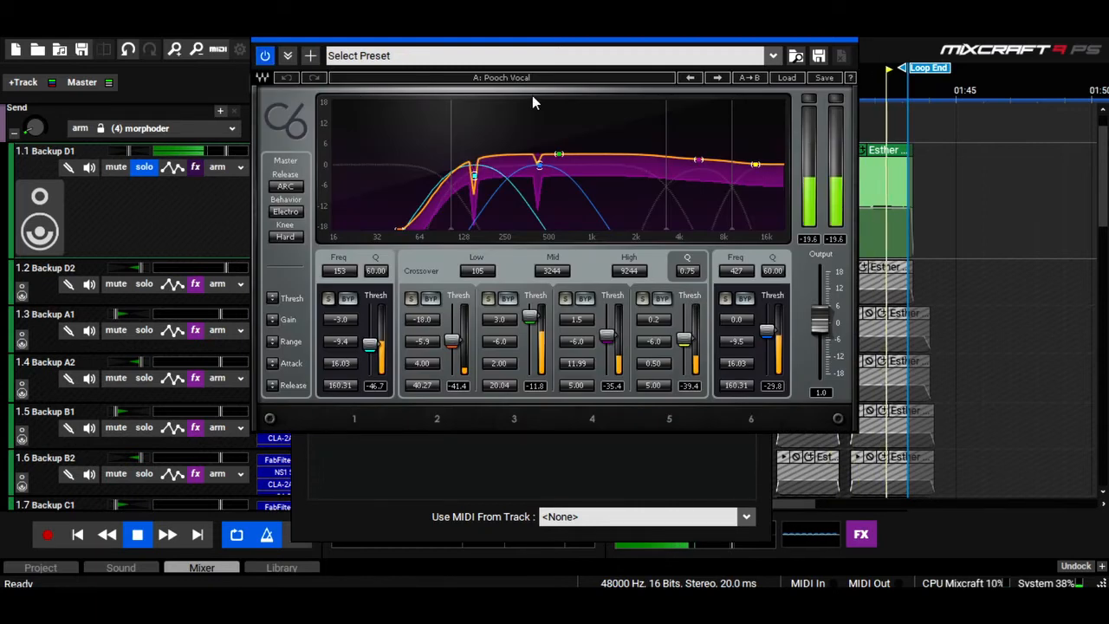
click(841, 44)
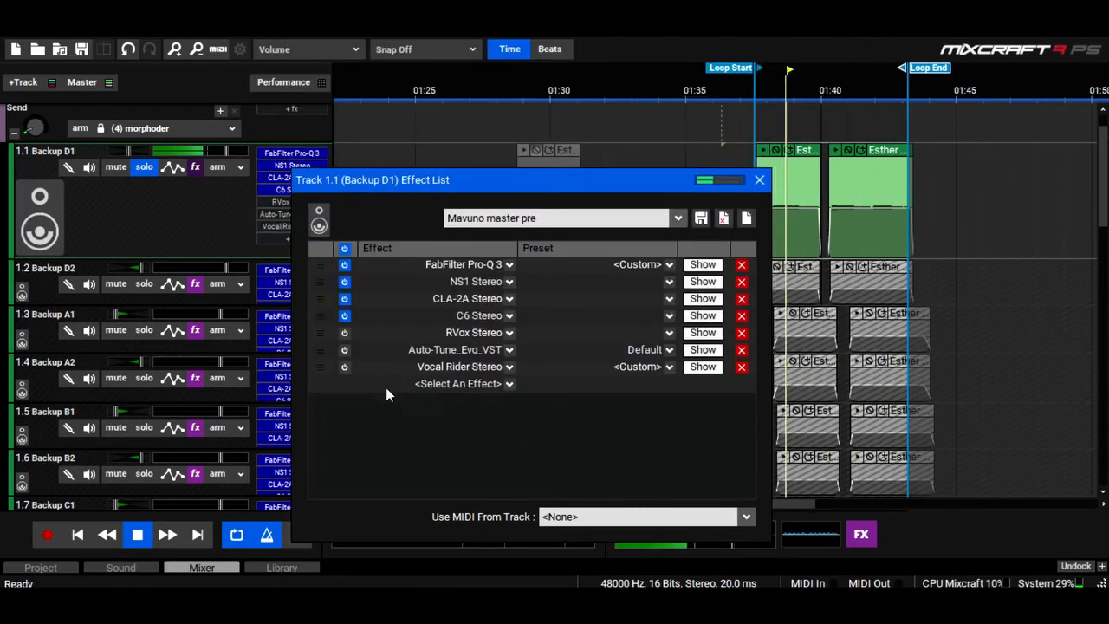
Show RVox Stereo on Backup D1, enable it and close its window after listening
click(702, 333)
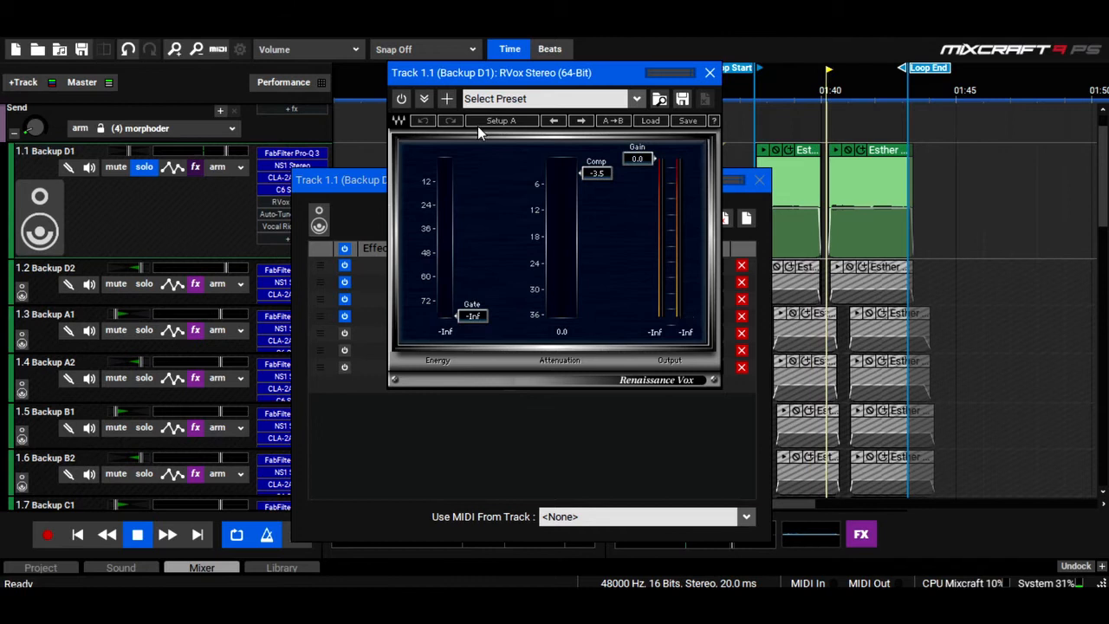
click(403, 99)
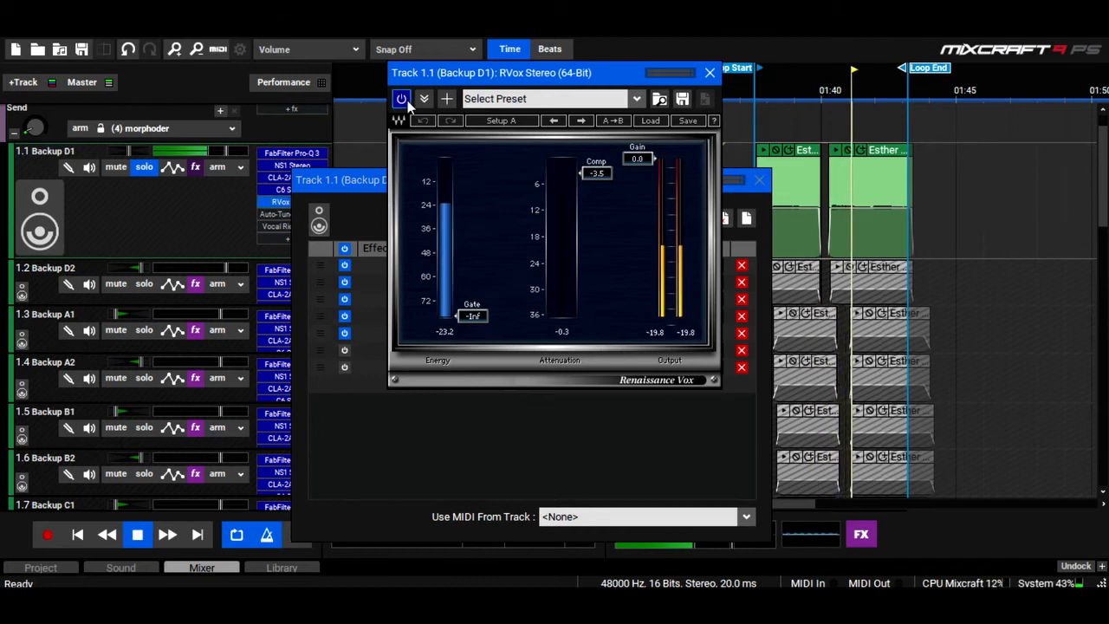
click(710, 74)
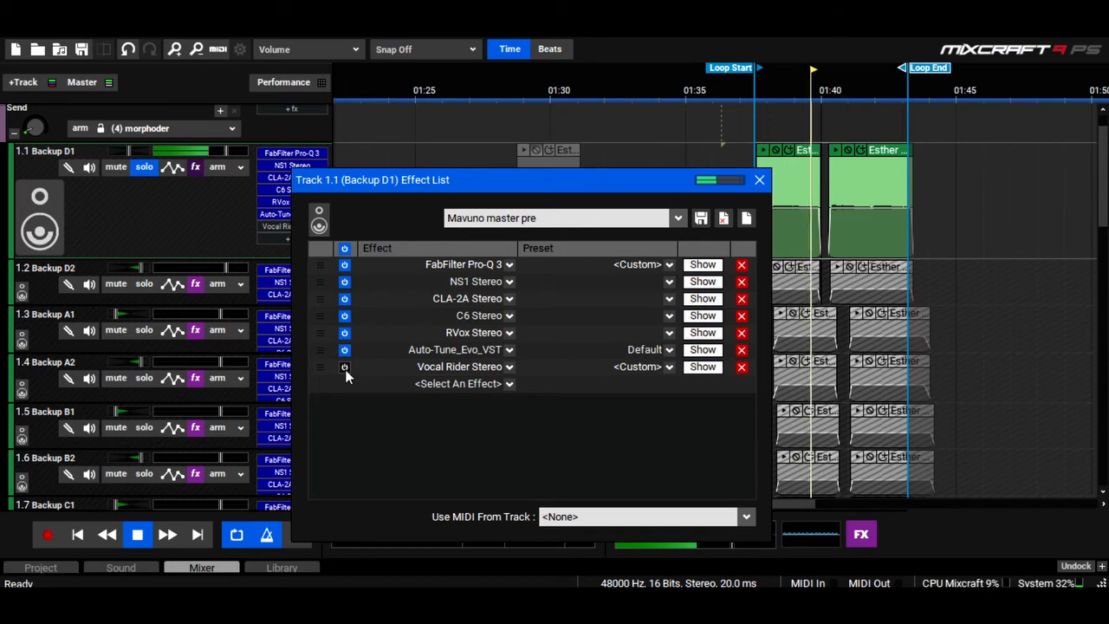
Show and enable Vocal Rider Stereo on Backup D1, and close its window and the track's effect list
click(705, 370)
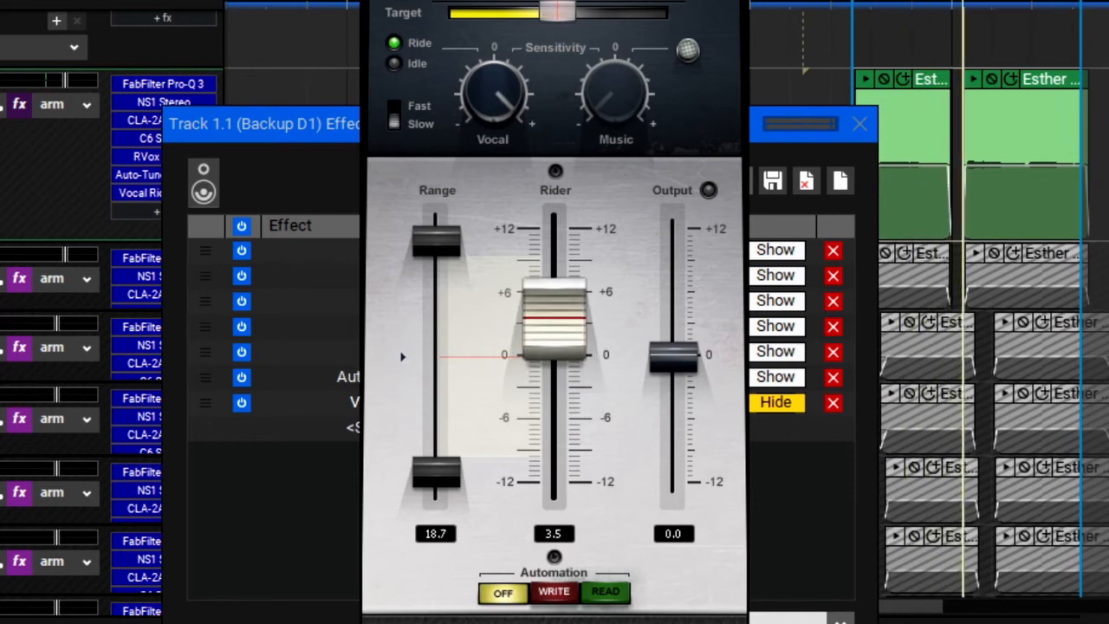
click(775, 402)
click(860, 123)
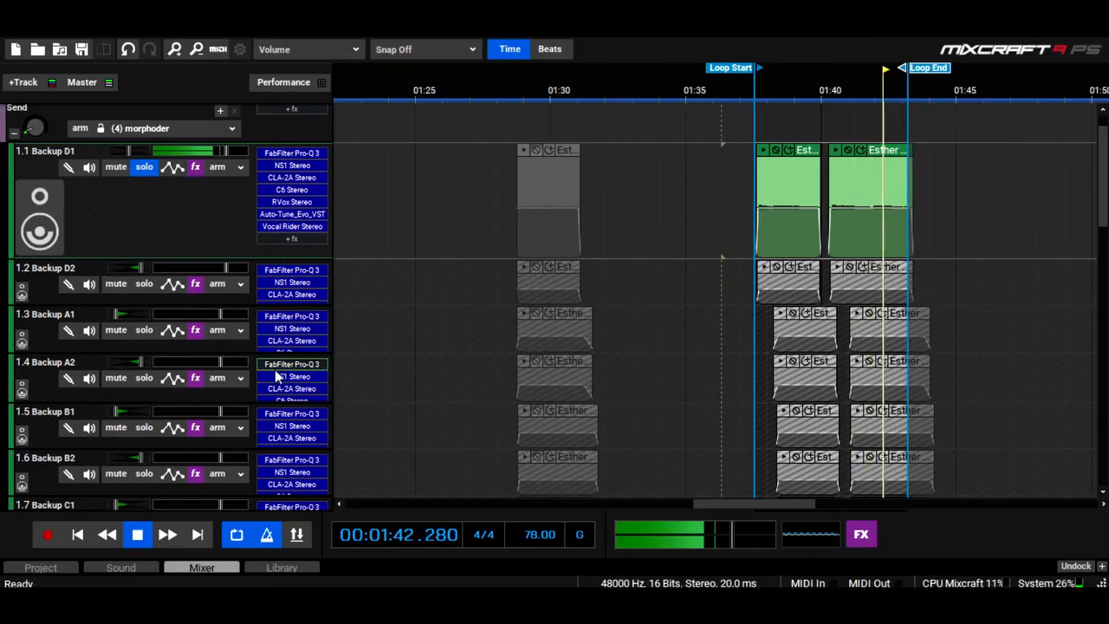
scroll(101, 328, down, 5)
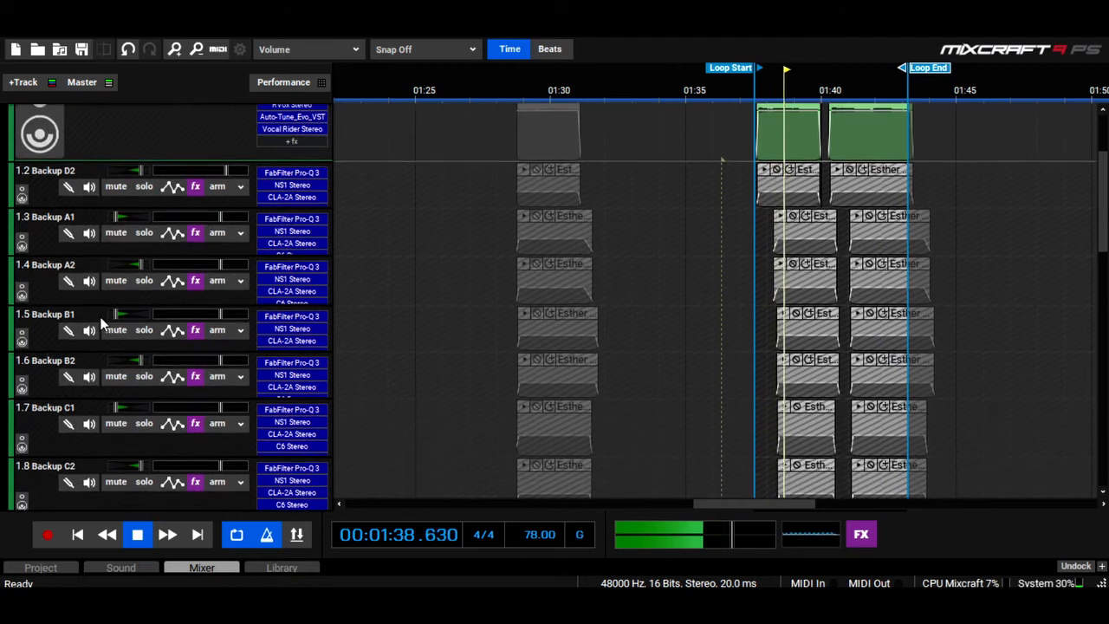
scroll(99, 327, up, 6)
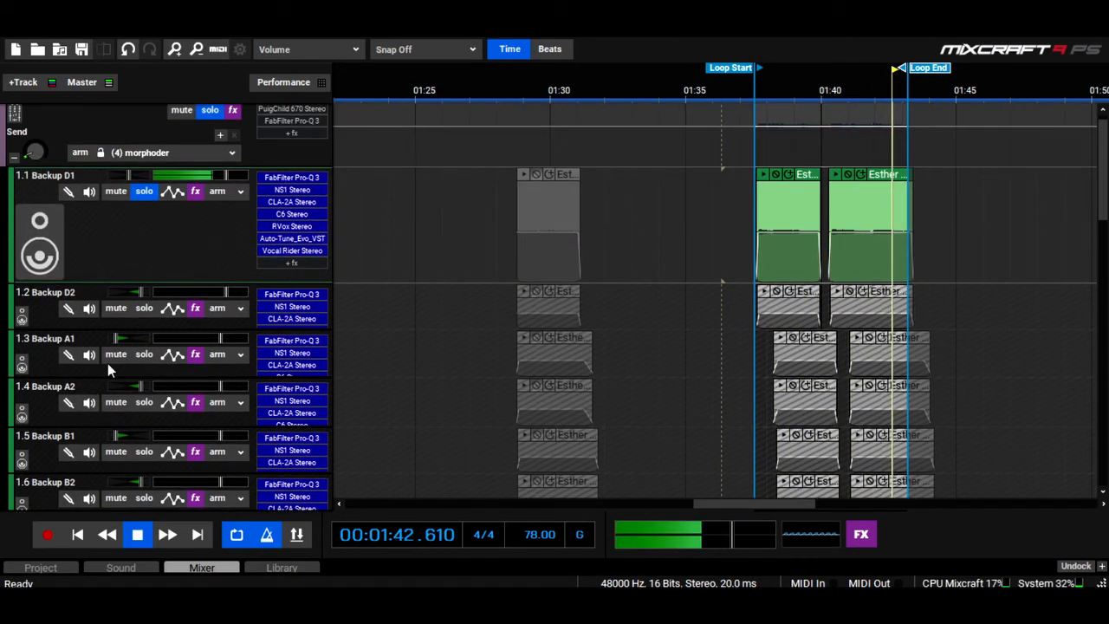
Unsolo Backup D1 and play all the backup vocal tracks together through the loop, stopping playback after listening
click(137, 535)
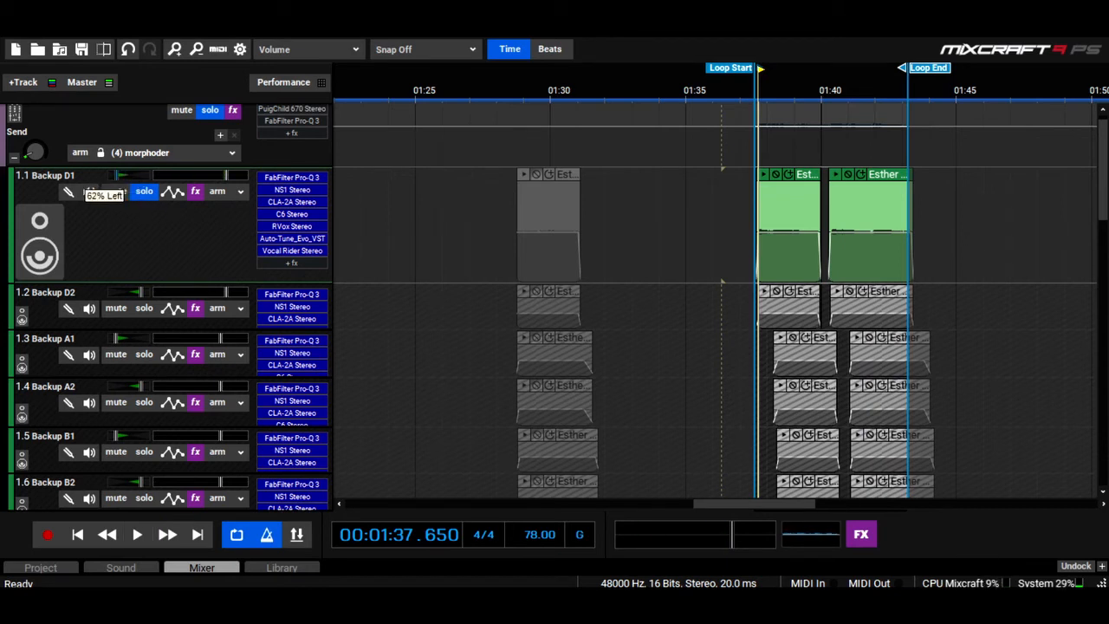
click(142, 193)
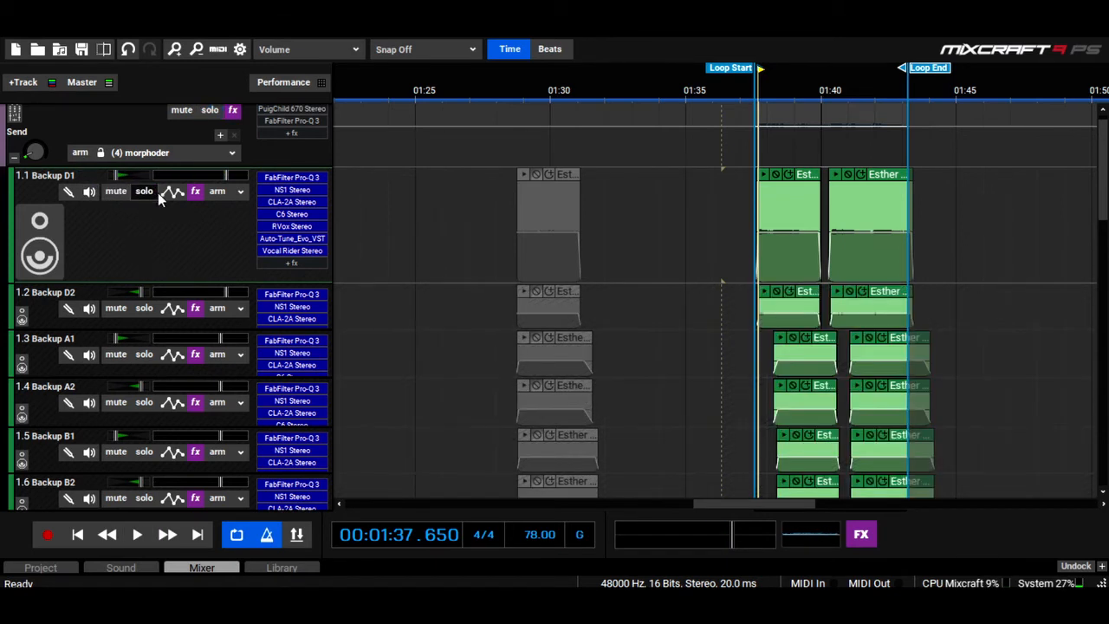
scroll(139, 201, up, 1)
scroll(148, 178, down, 4)
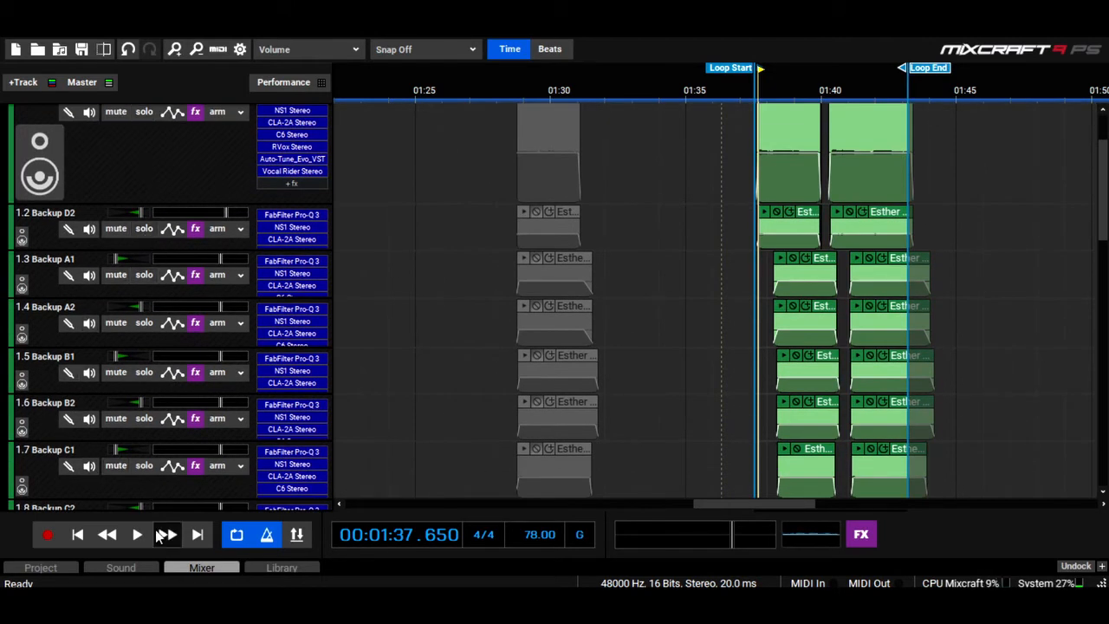
click(139, 535)
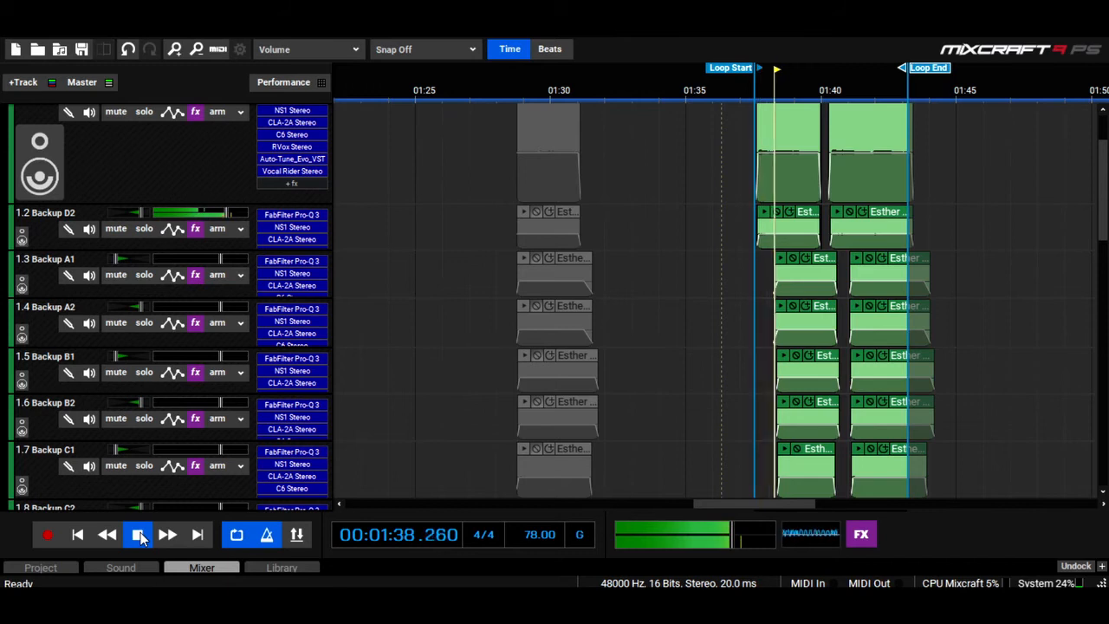
scroll(38, 303, up, 4)
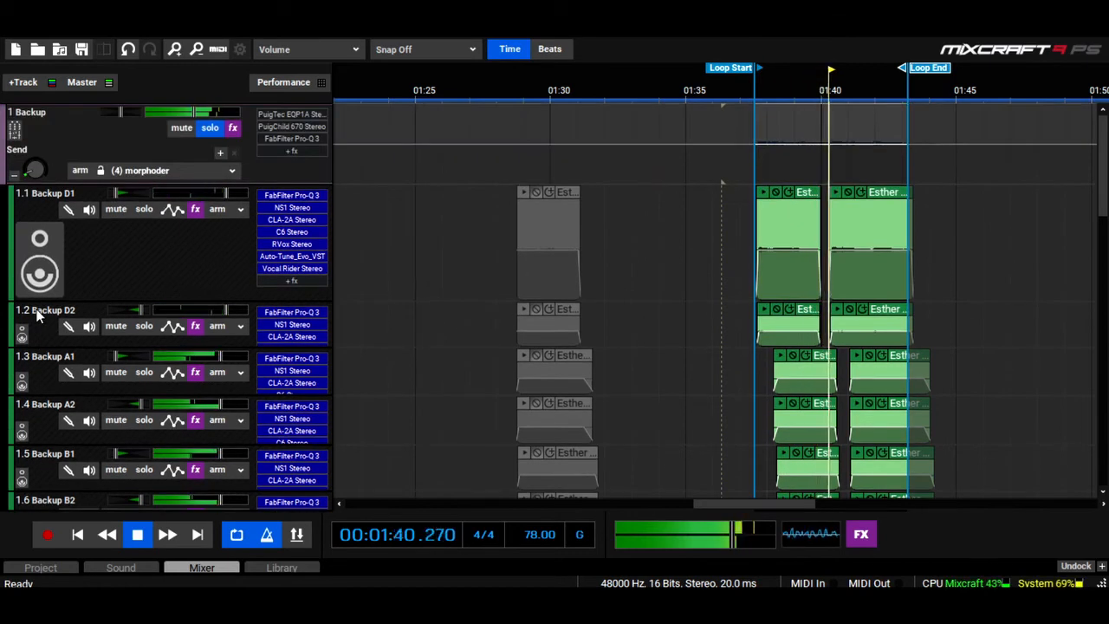
scroll(39, 294, down, 9)
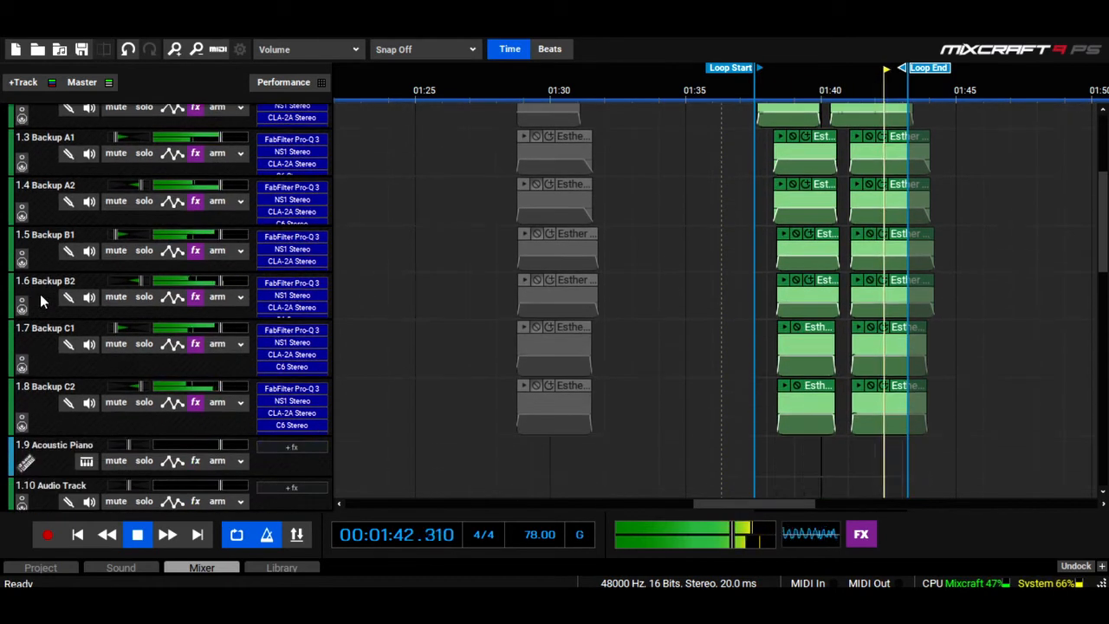
key(space)
key(space)
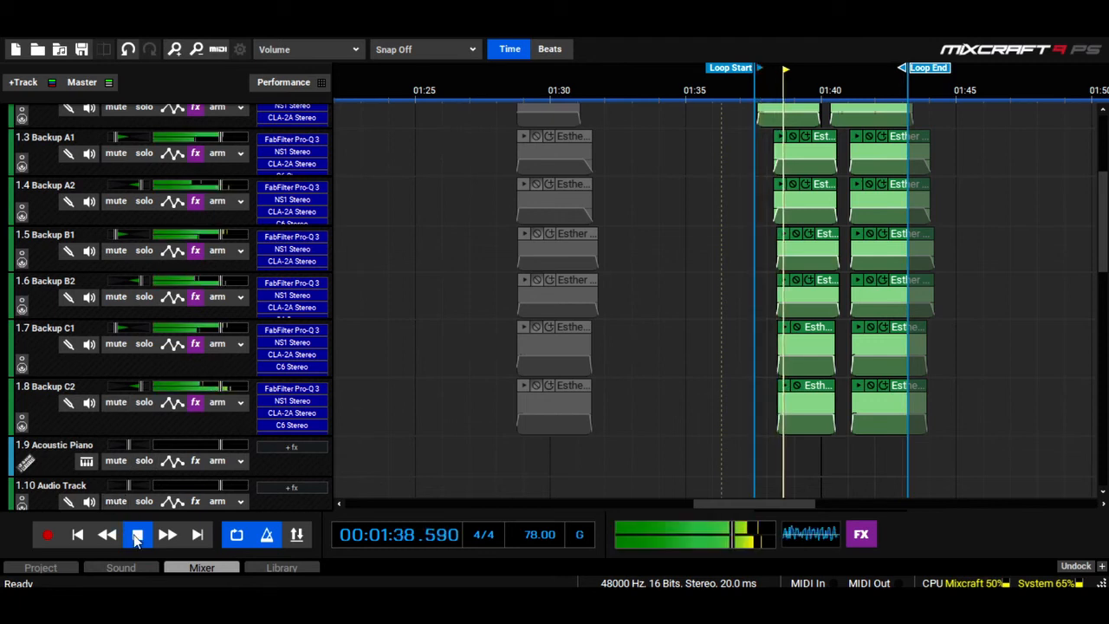
scroll(143, 341, up, 9)
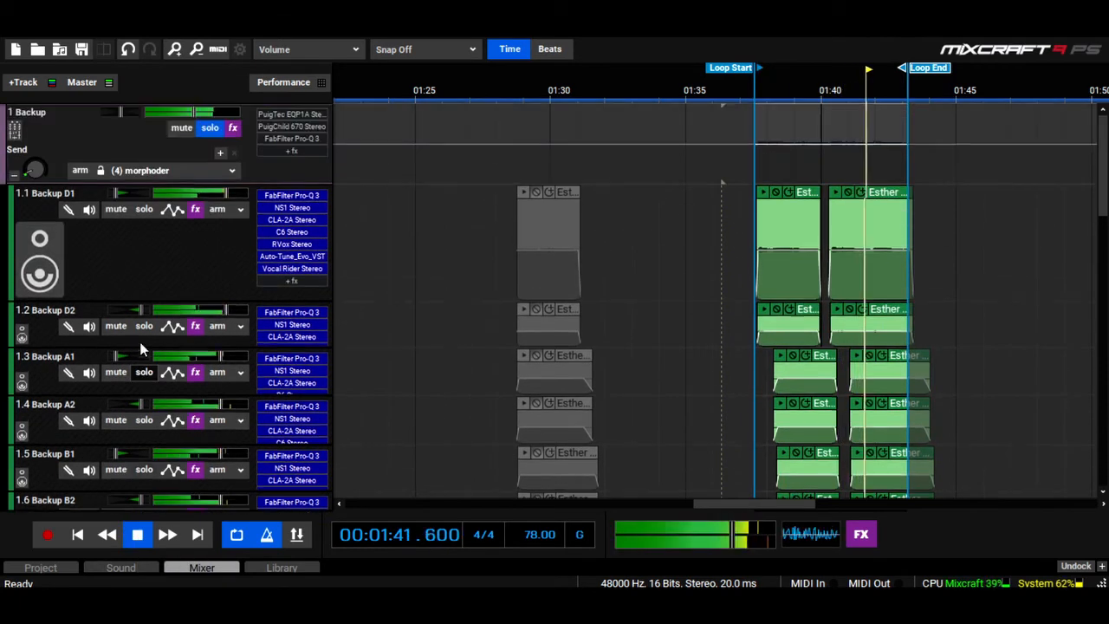
click(137, 534)
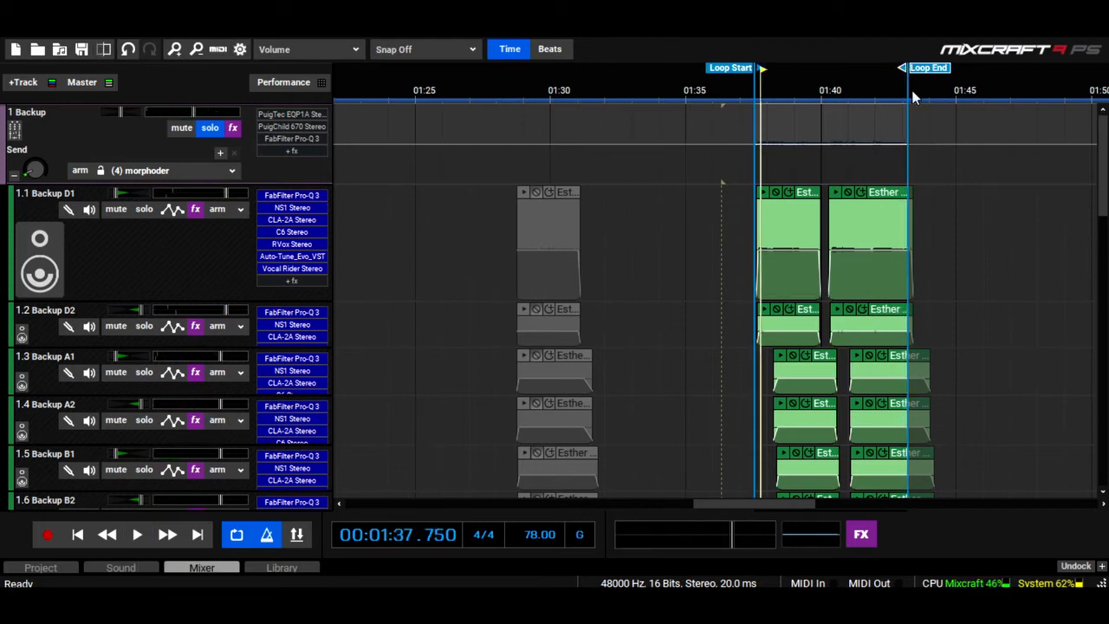
Widen the loop region to about 01:37–01:44 around the backup vocal clips, and play it through before stopping
drag(902, 67, 932, 67)
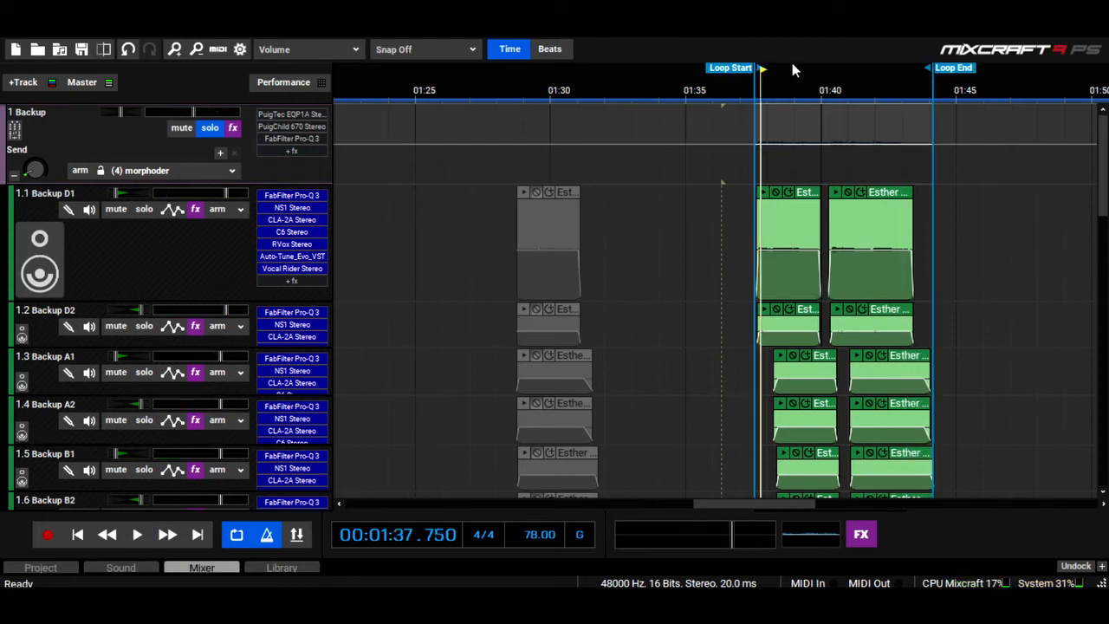
drag(758, 67, 746, 68)
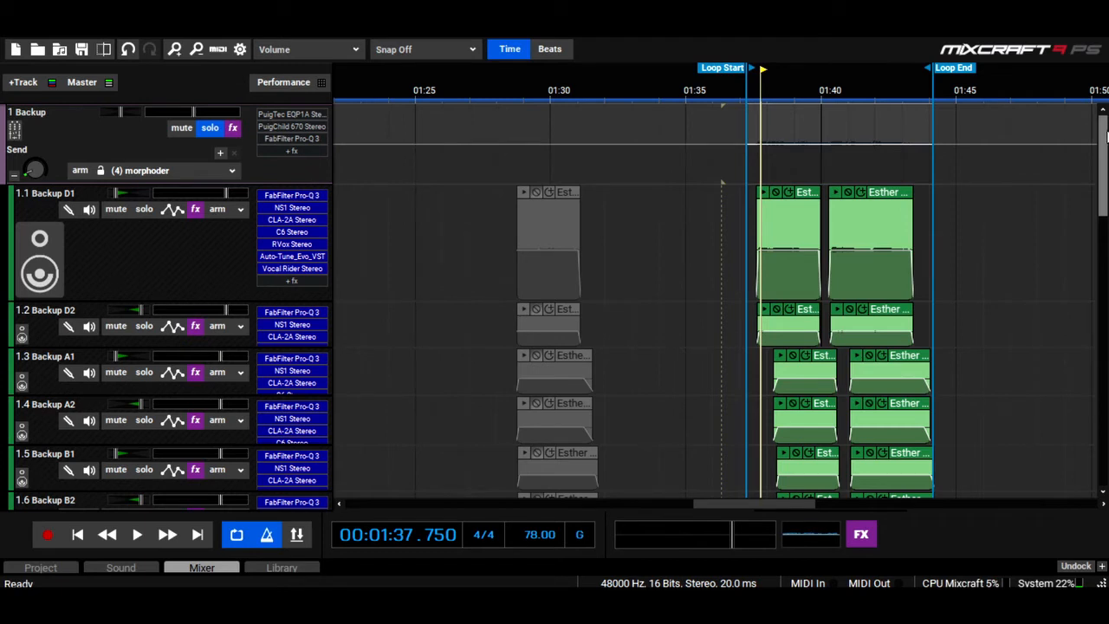
click(136, 535)
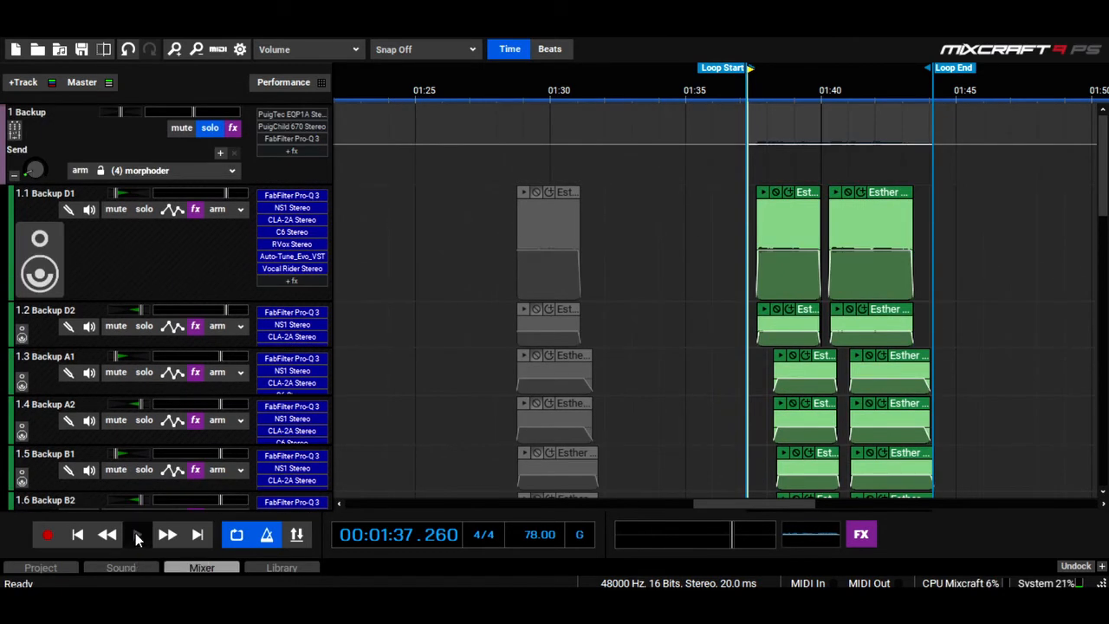
click(137, 535)
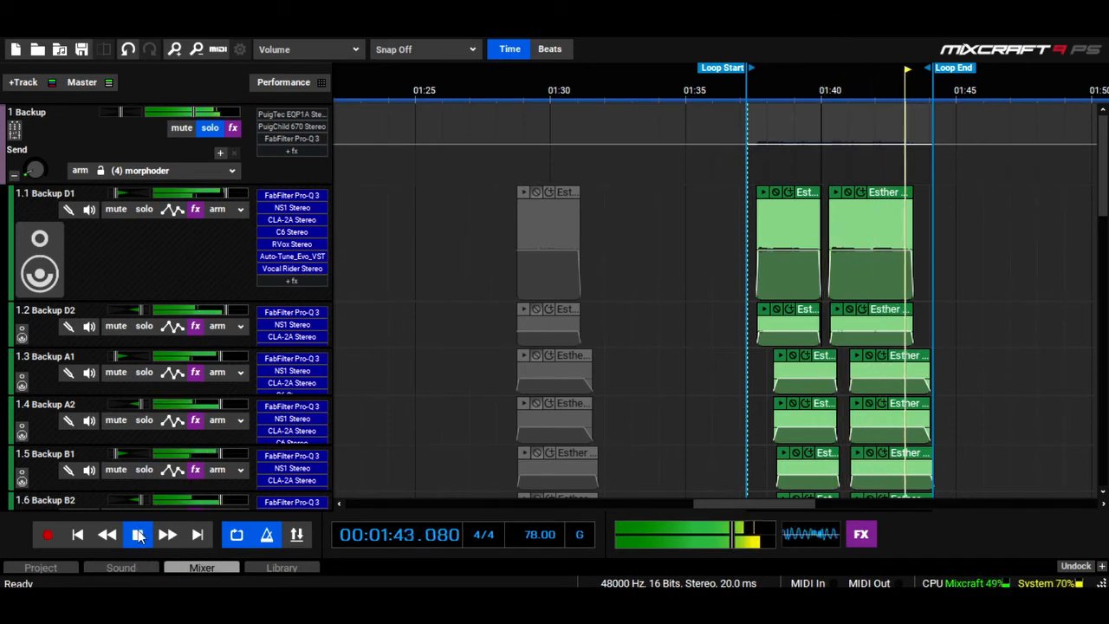
click(138, 535)
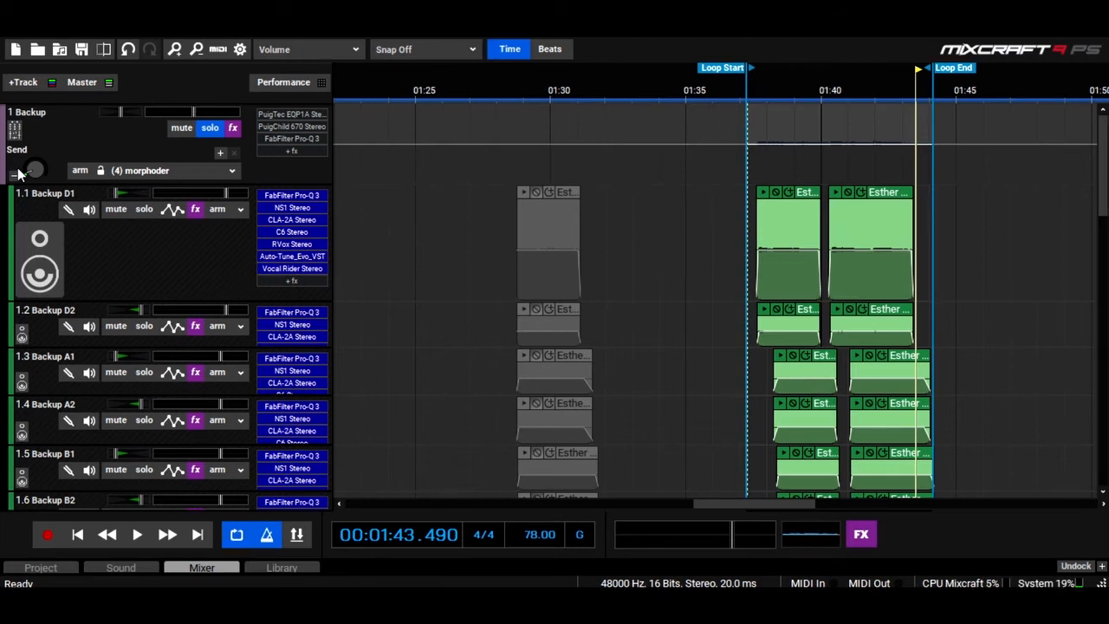
Open the Backup submix's effect list and show PuigTec EQP1A Stereo to examine its settings, closing the plugin window
click(232, 128)
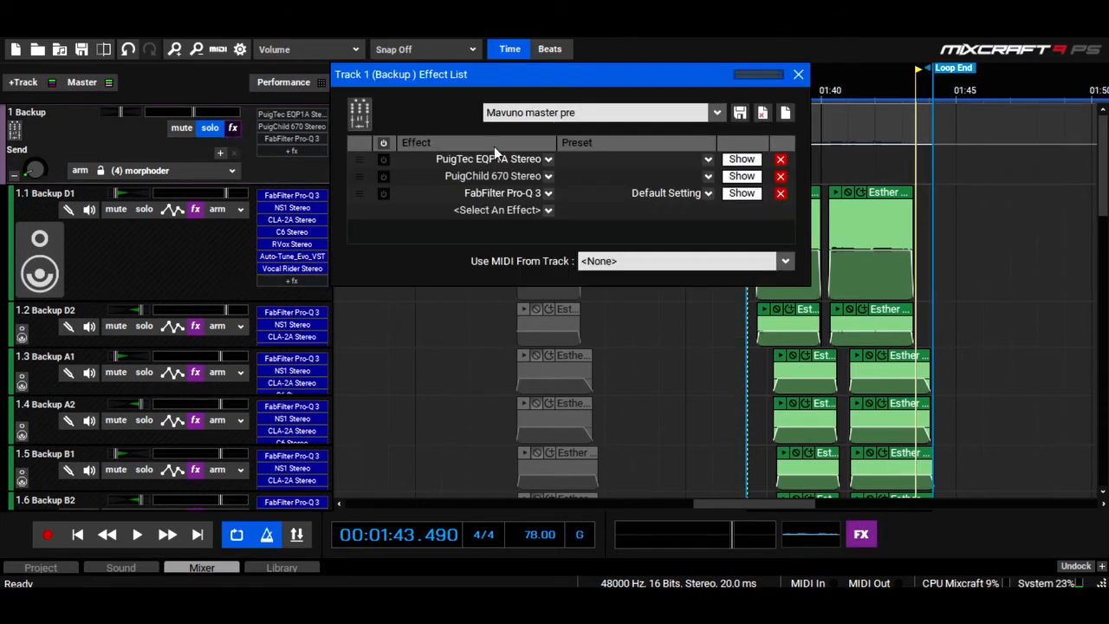
click(741, 160)
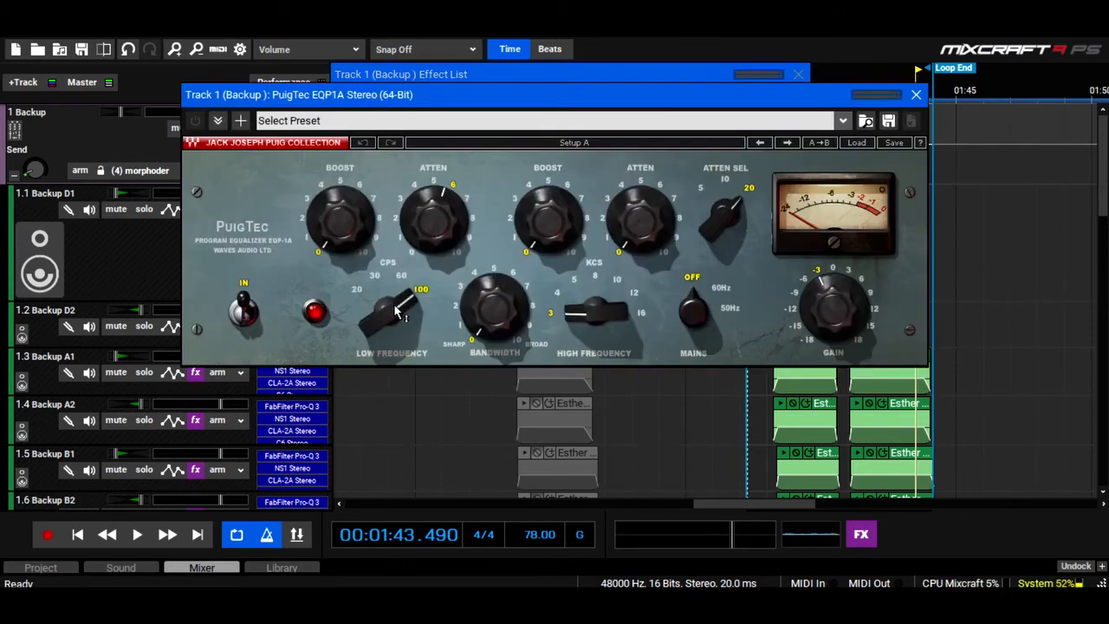
mouse_move(375, 323)
click(915, 95)
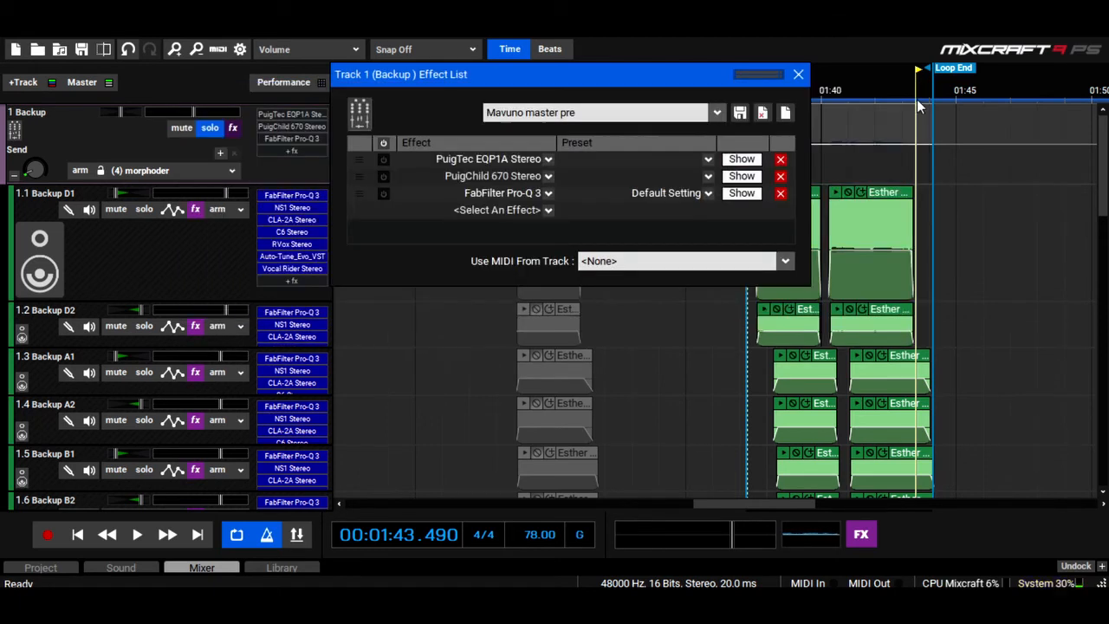
Show PuigChild 670 Stereo on the Backup submix, set its mains switch to Off and close the plugin window
click(741, 176)
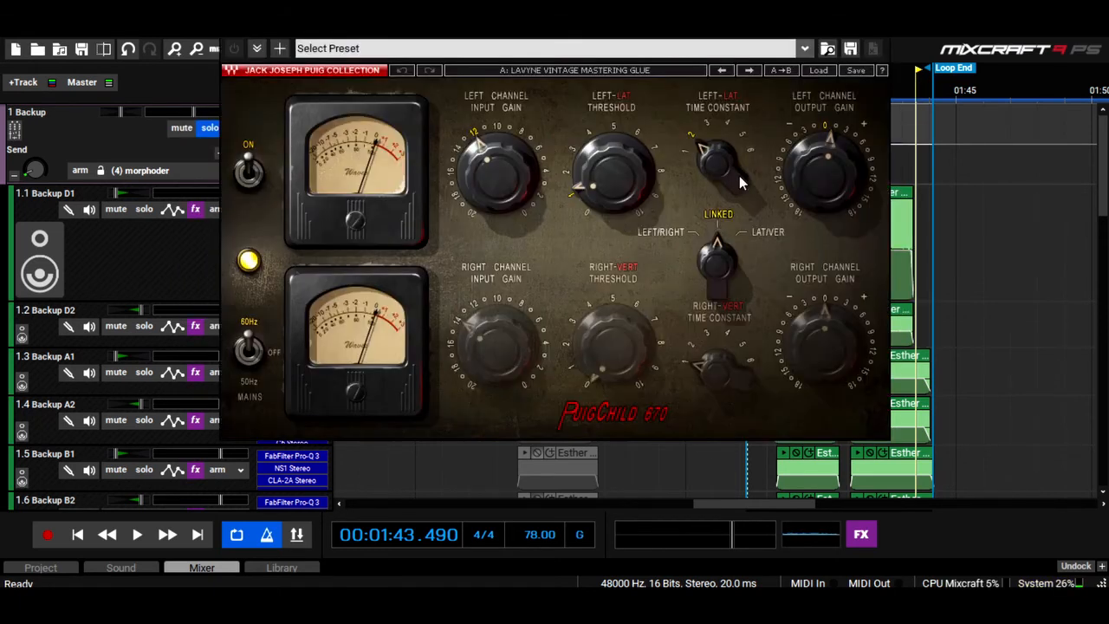
click(252, 355)
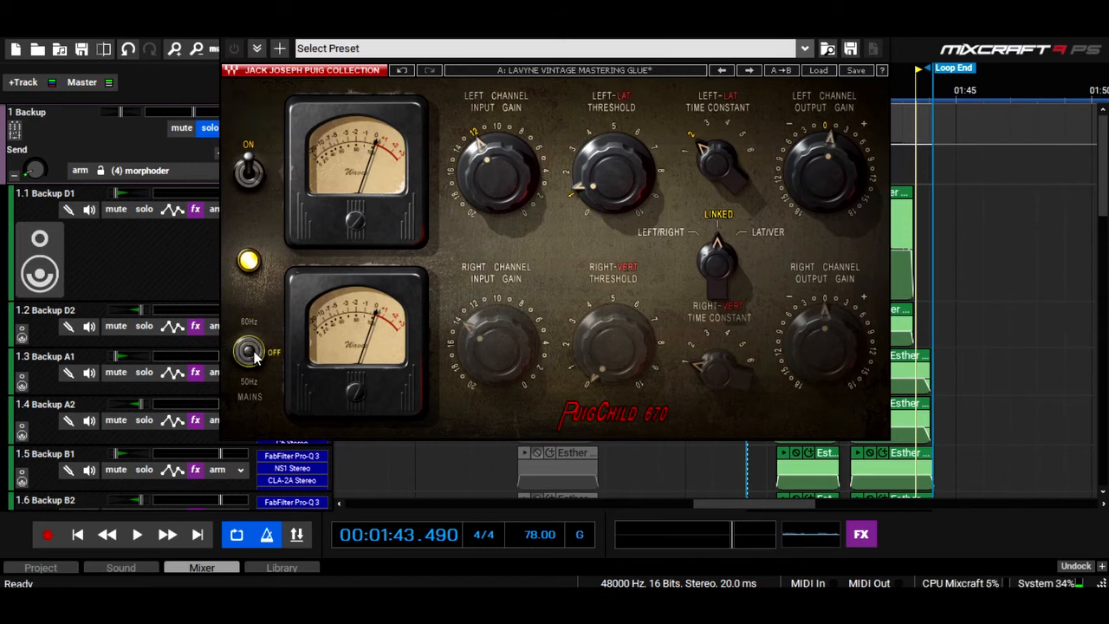
click(872, 48)
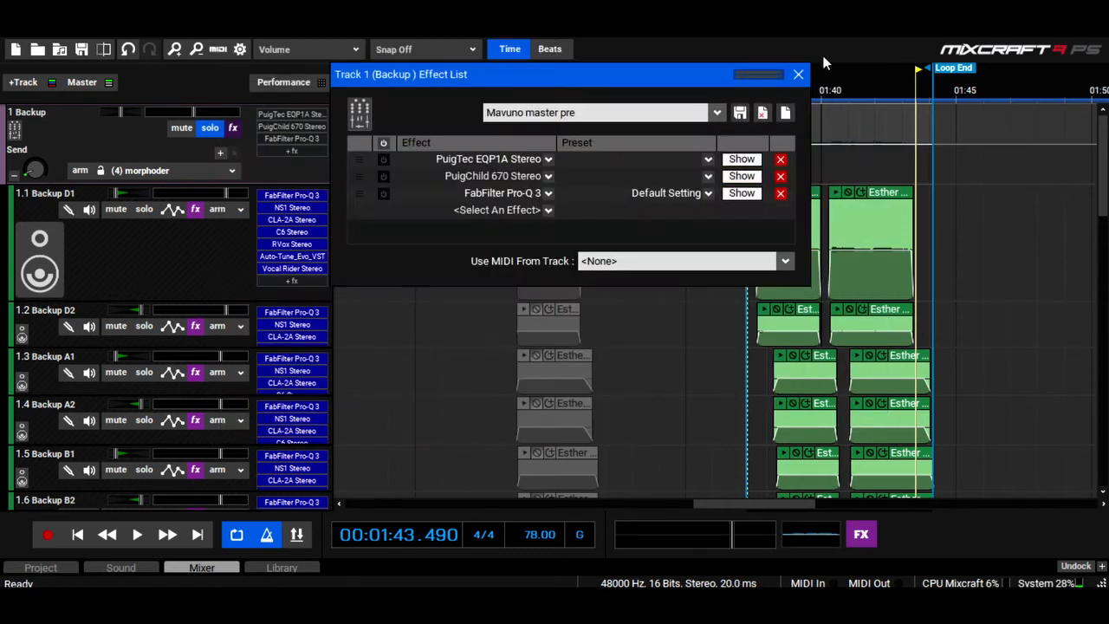
Show FabFilter Pro-Q 3 on the Backup submix, examine its EQ bands and close the plugin window
click(730, 195)
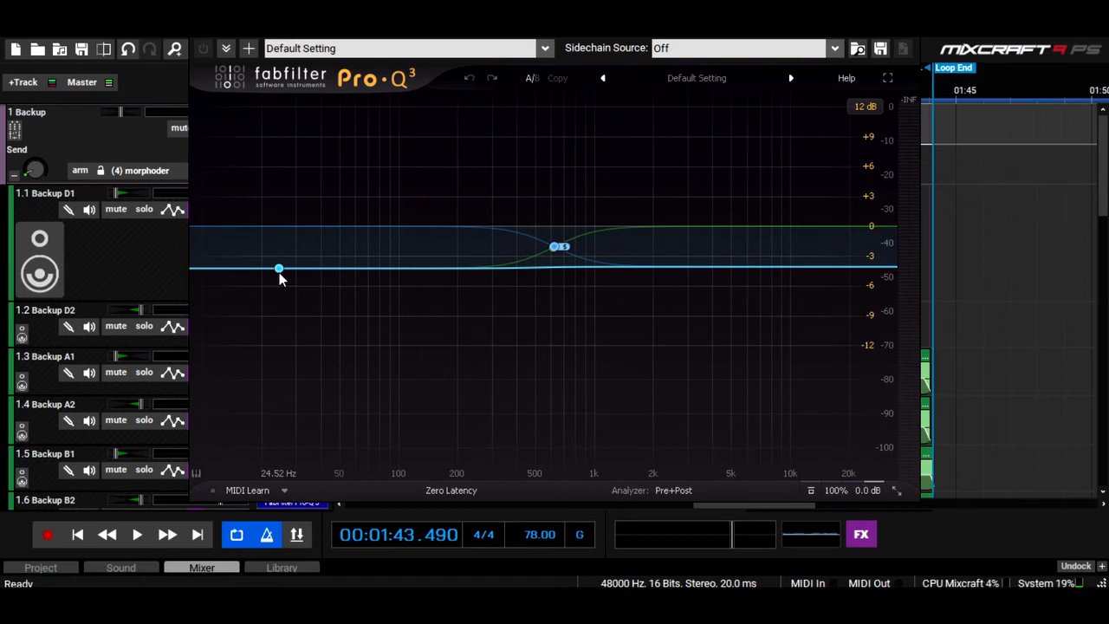
mouse_move(559, 249)
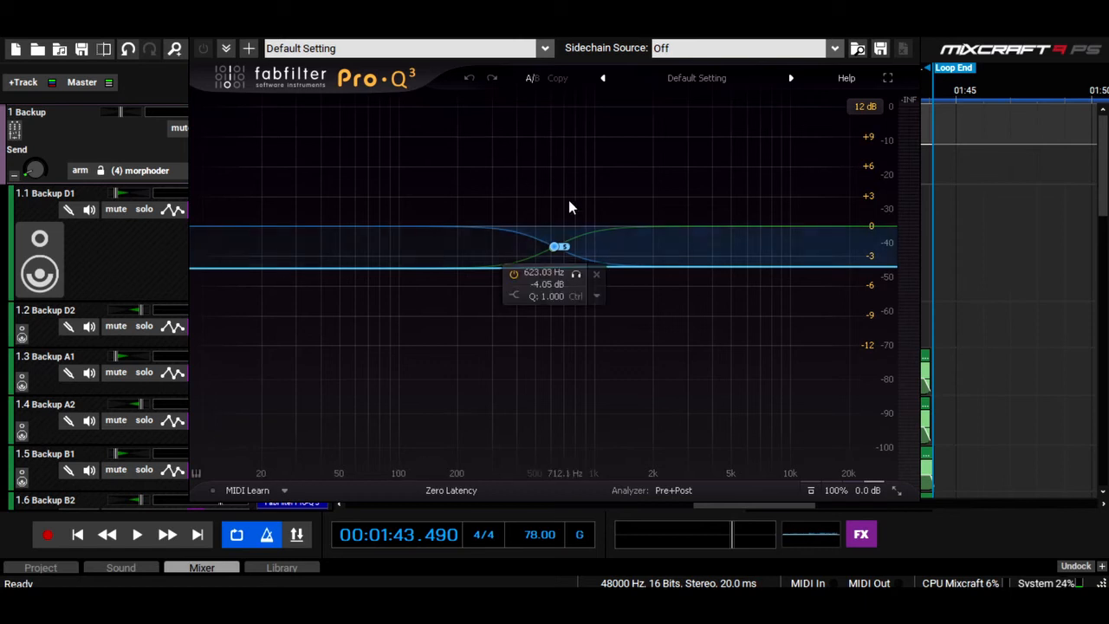
click(907, 27)
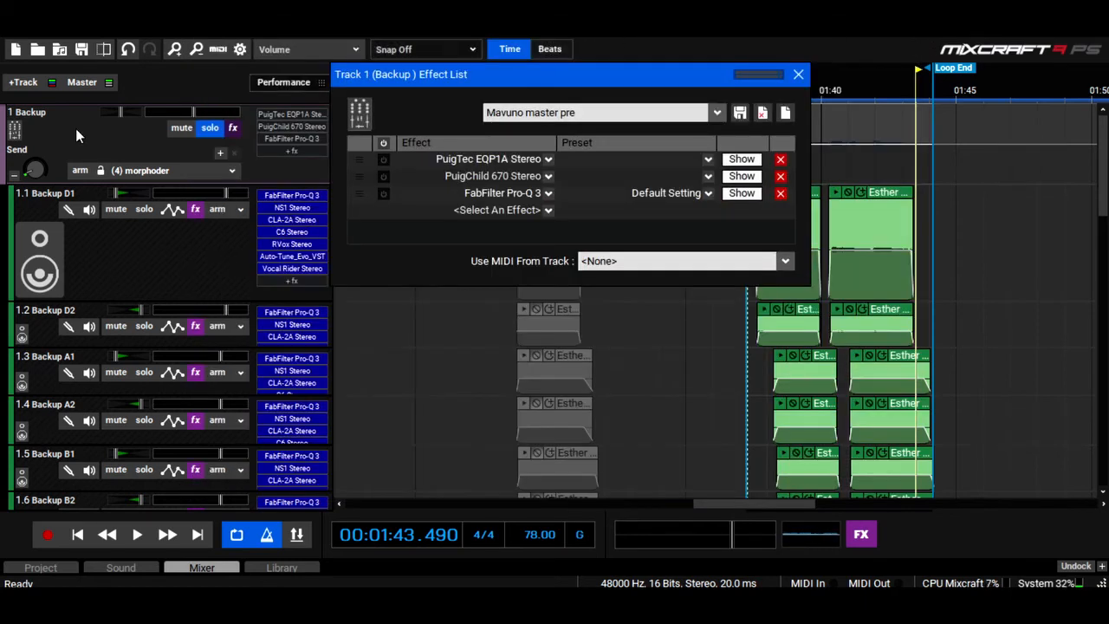
Enable all three effects on the Backup submix and play the backup vocals through them, stopping after listening
click(382, 143)
click(84, 536)
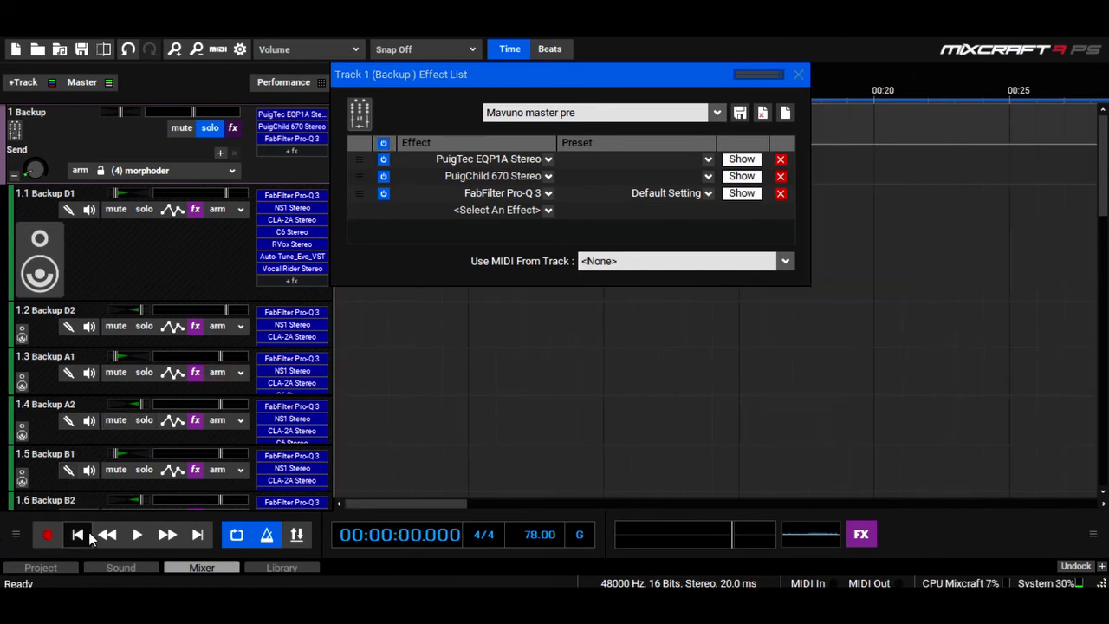
click(139, 535)
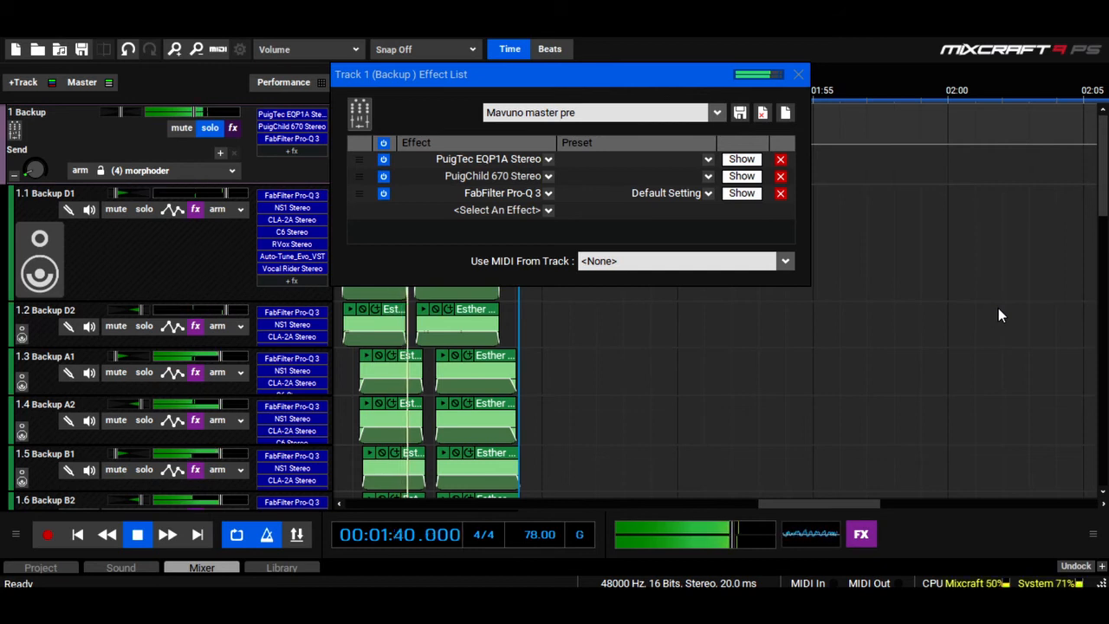
click(145, 541)
Open the LEAD submix's effect list, enlarge it and show PuigTec EQP1A Stereo to examine its settings, closing the plugin window
click(201, 567)
scroll(17, 182, down, 1)
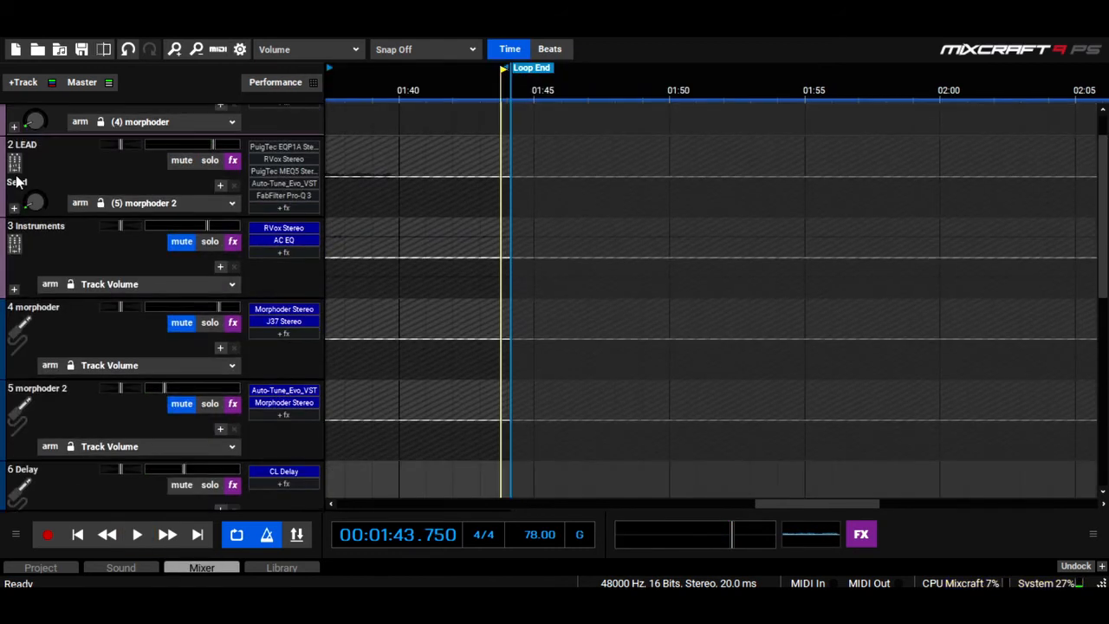
scroll(18, 182, up, 1)
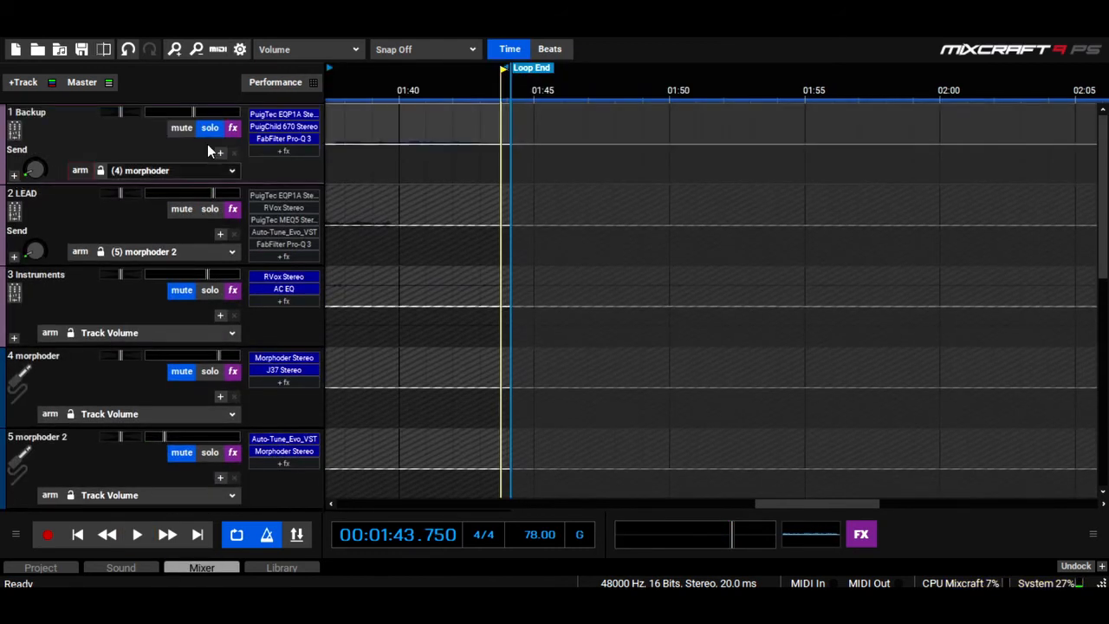
click(232, 210)
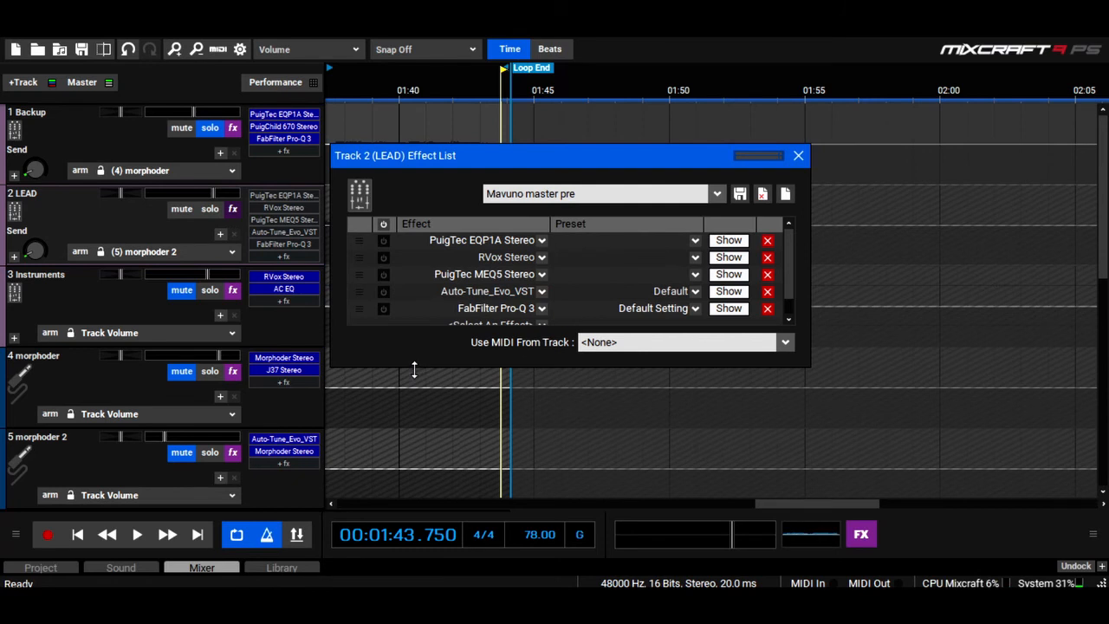
drag(414, 367, 414, 424)
click(728, 241)
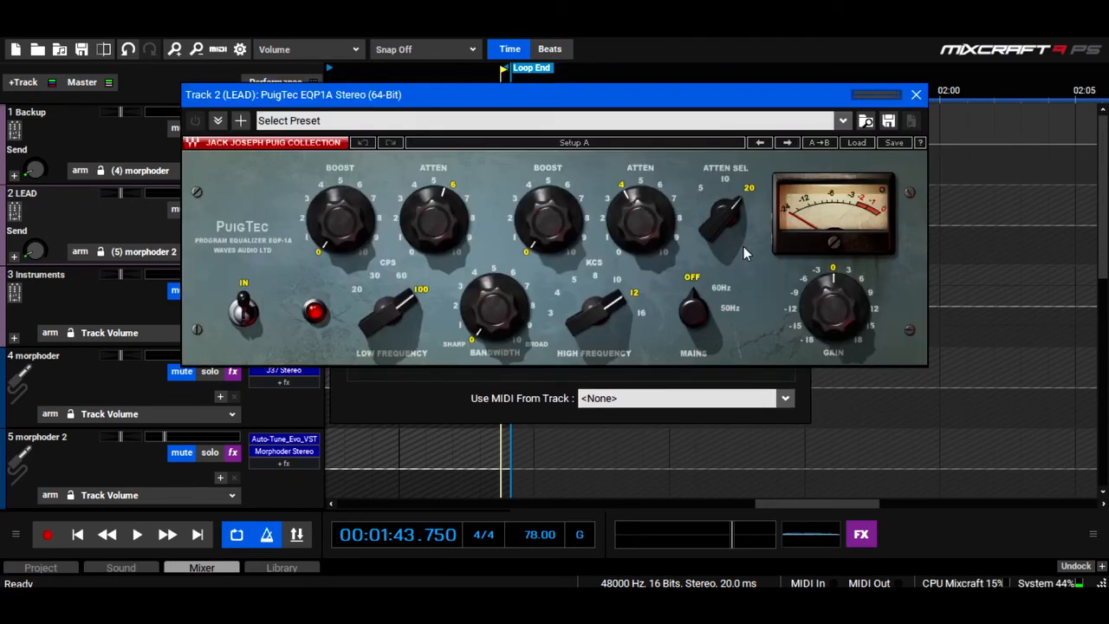
click(916, 95)
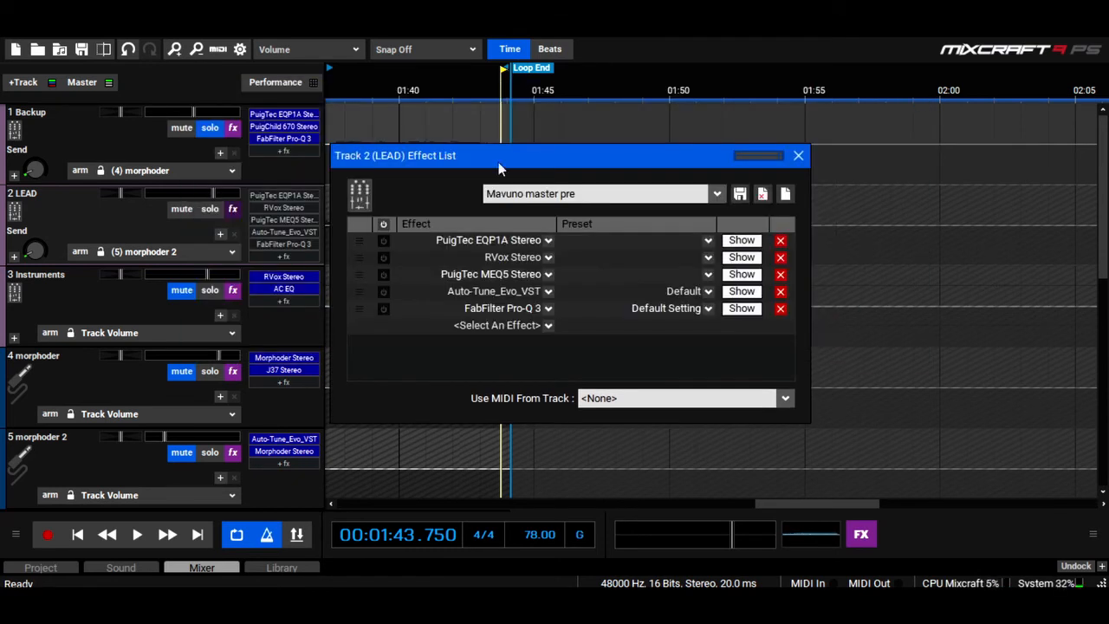
Show RVox Stereo and PuigTec MEQ5 Stereo on the LEAD submix to examine their settings, closing each plugin window
click(740, 257)
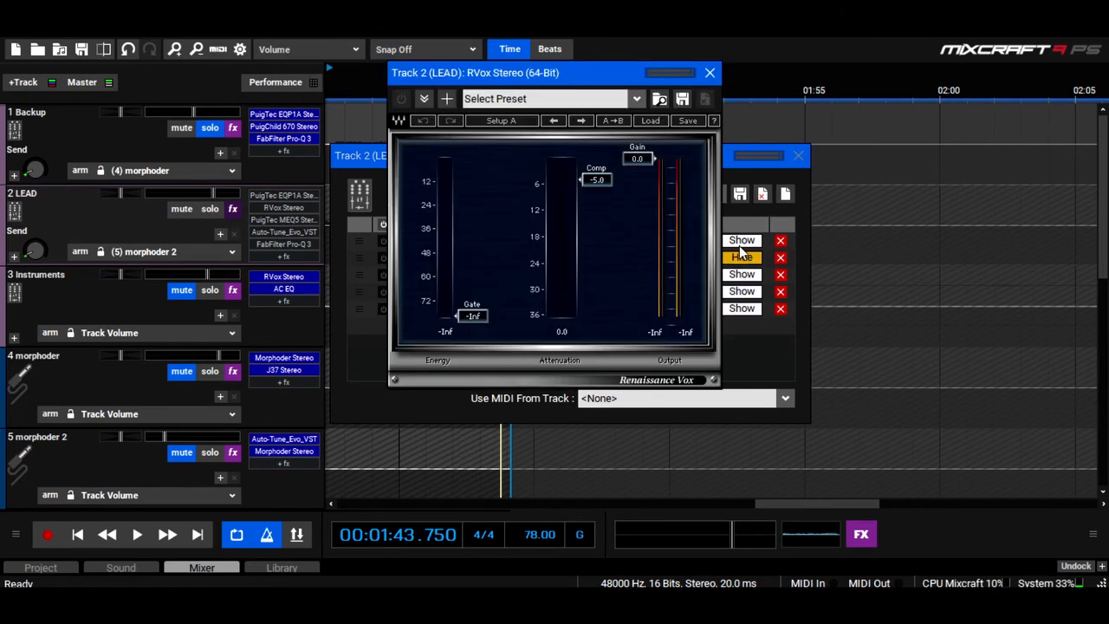
click(710, 75)
click(733, 275)
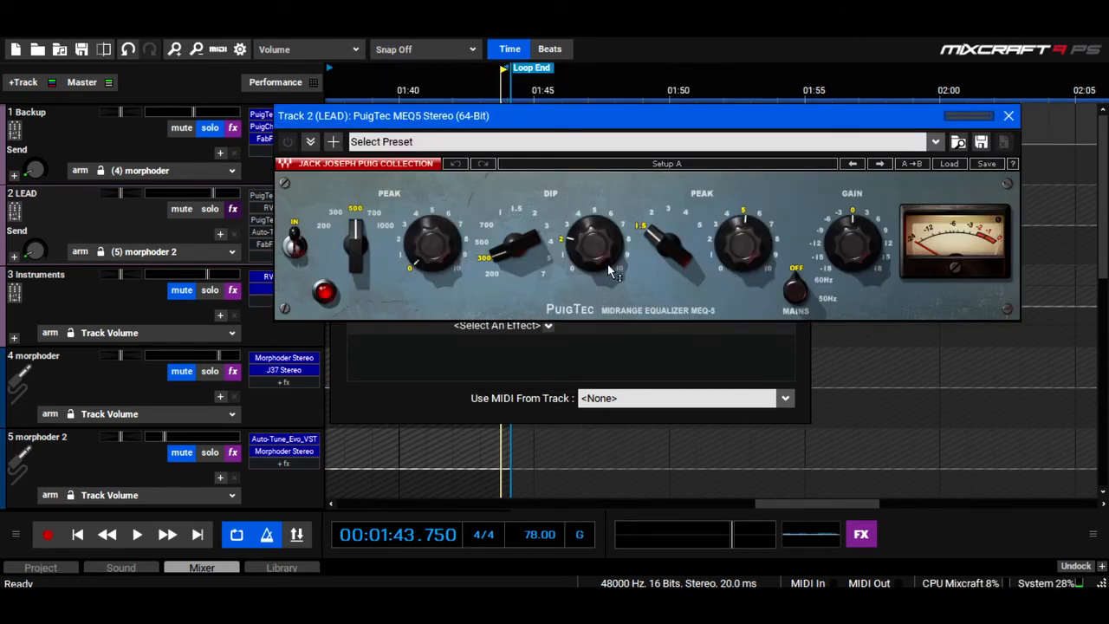
click(1009, 117)
Show FabFilter Pro-Q 3 on the LEAD submix, examine its filter band and close the plugin window
click(741, 291)
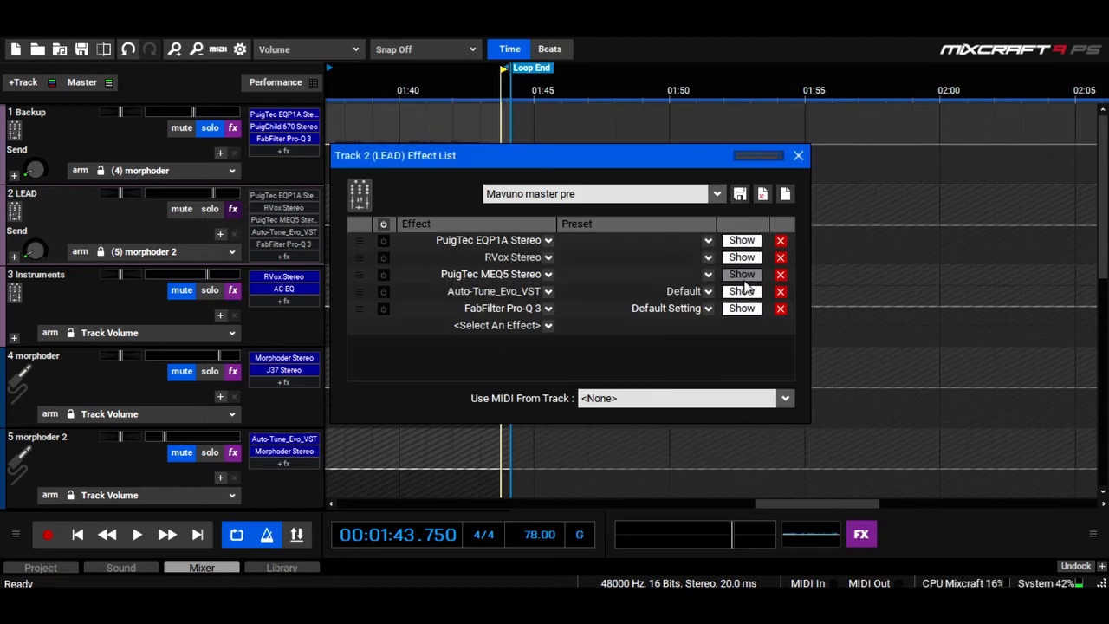
click(752, 306)
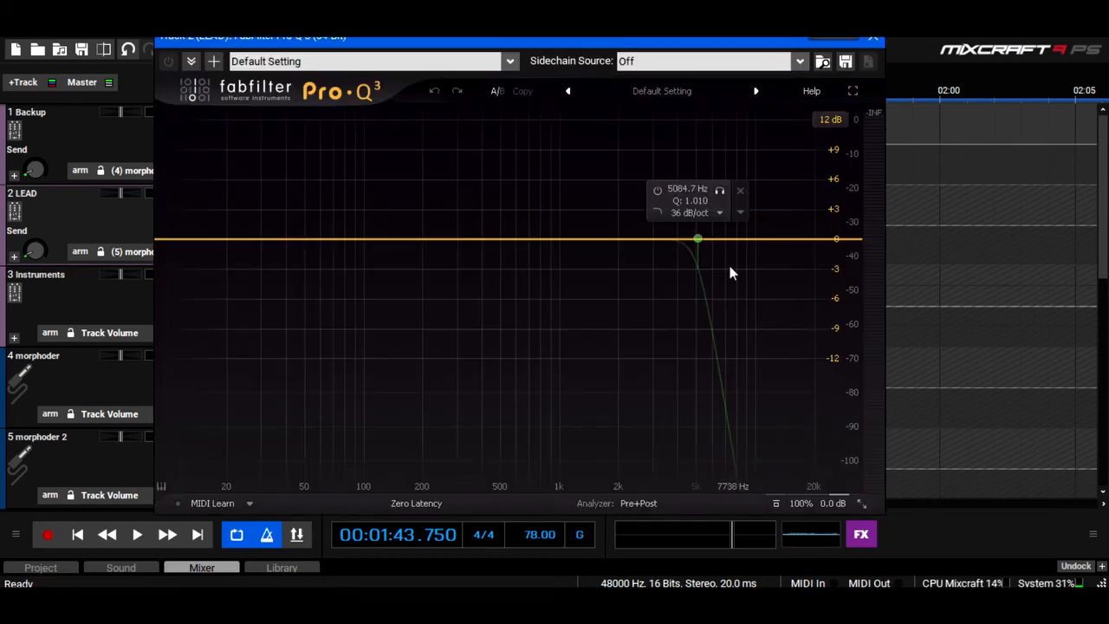
click(872, 37)
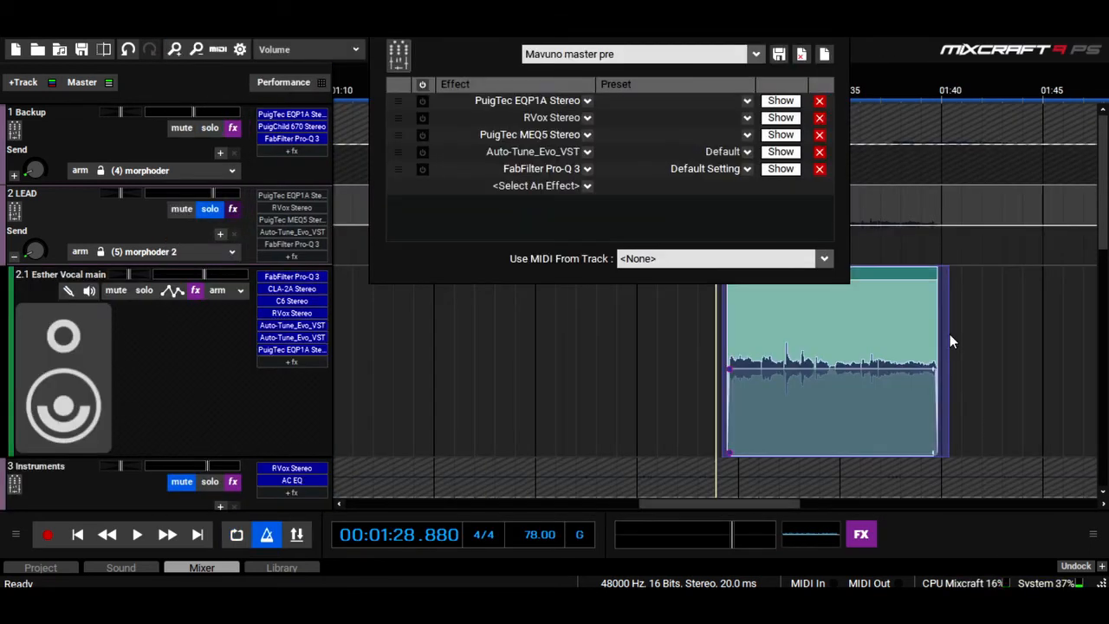
Turn on loop playback and play the lead vocal with the LEAD submix effects bypassed, stopping after listening
click(236, 534)
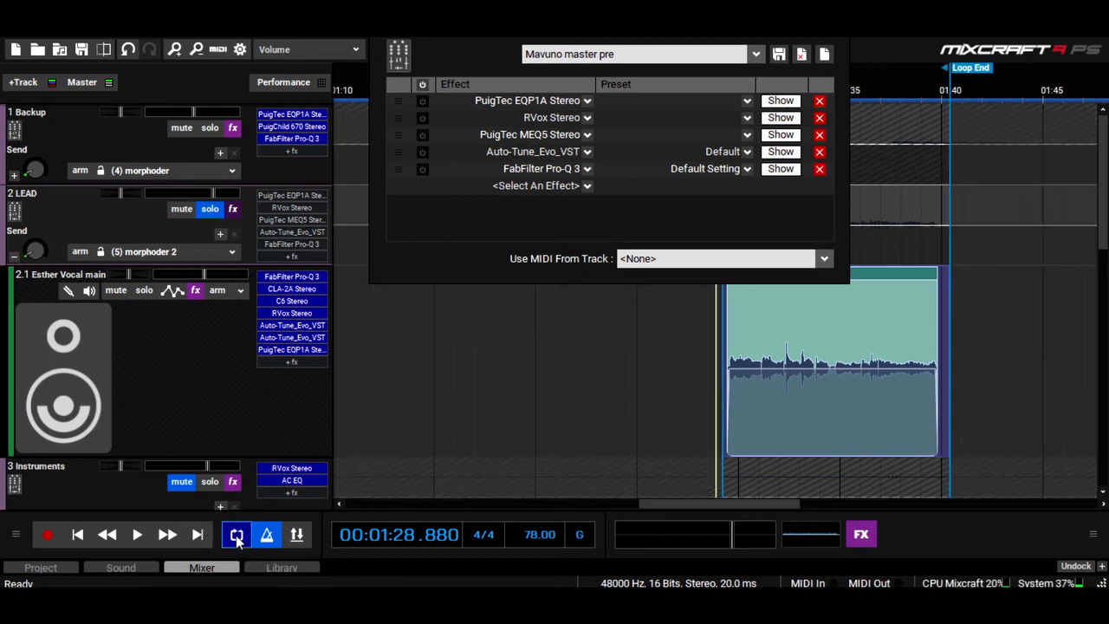
click(131, 538)
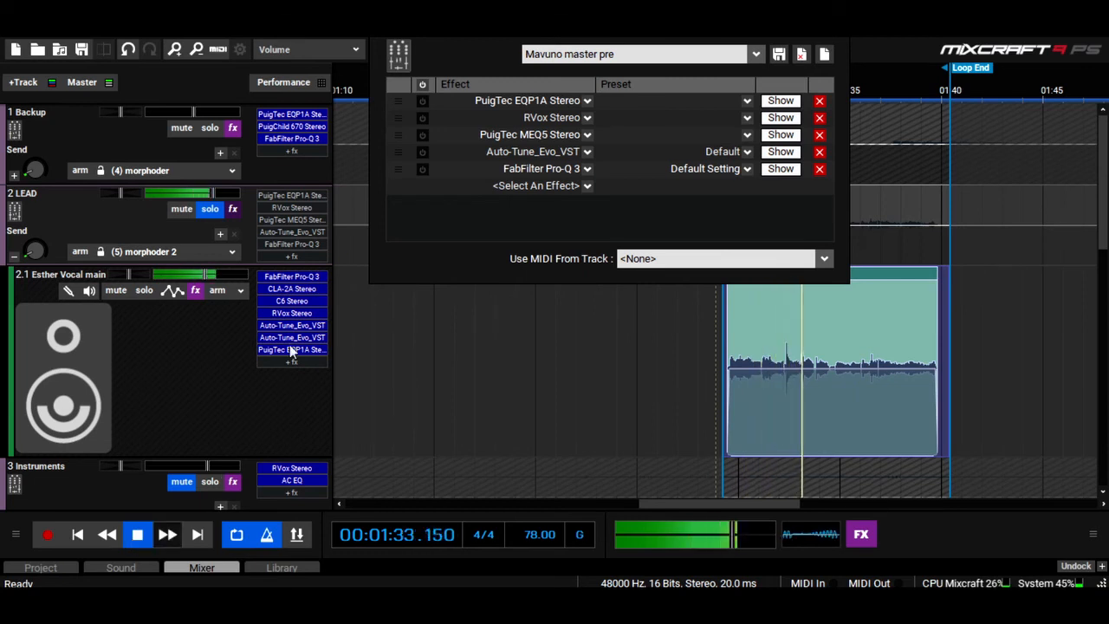
click(137, 537)
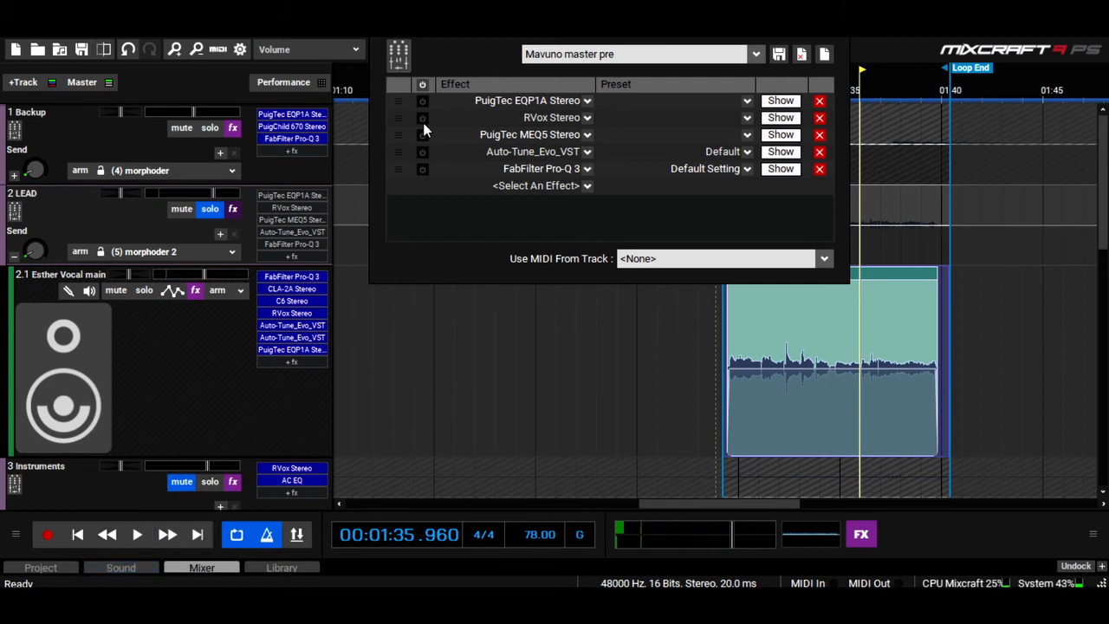
Enable all five effects on the LEAD submix and play the lead vocal through them, stopping after listening
click(422, 84)
double_click(602, 339)
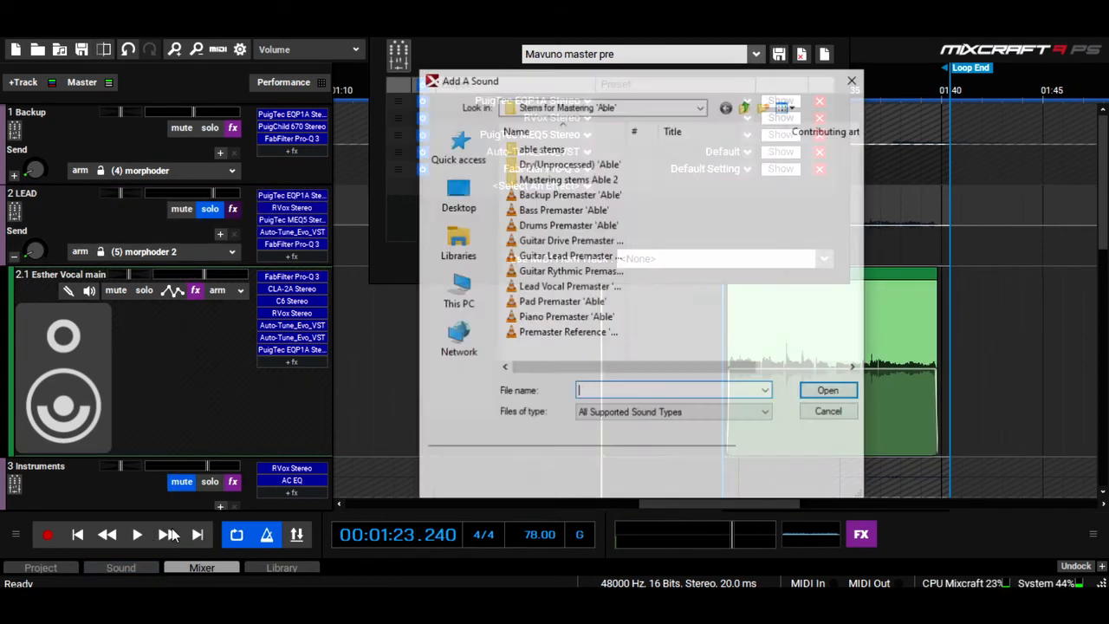
click(853, 80)
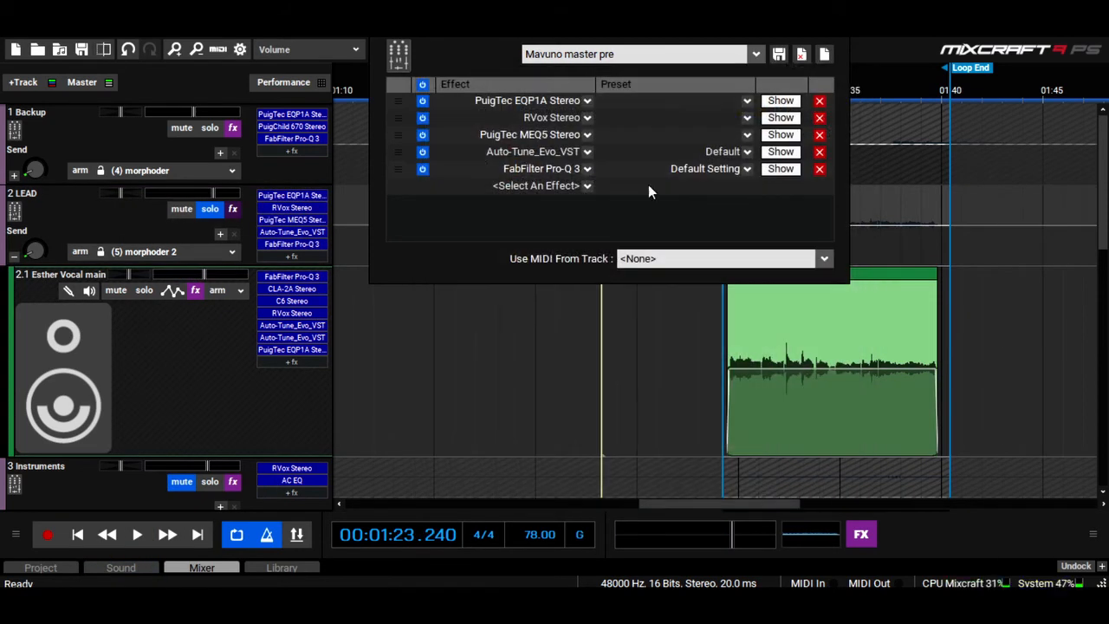
click(137, 535)
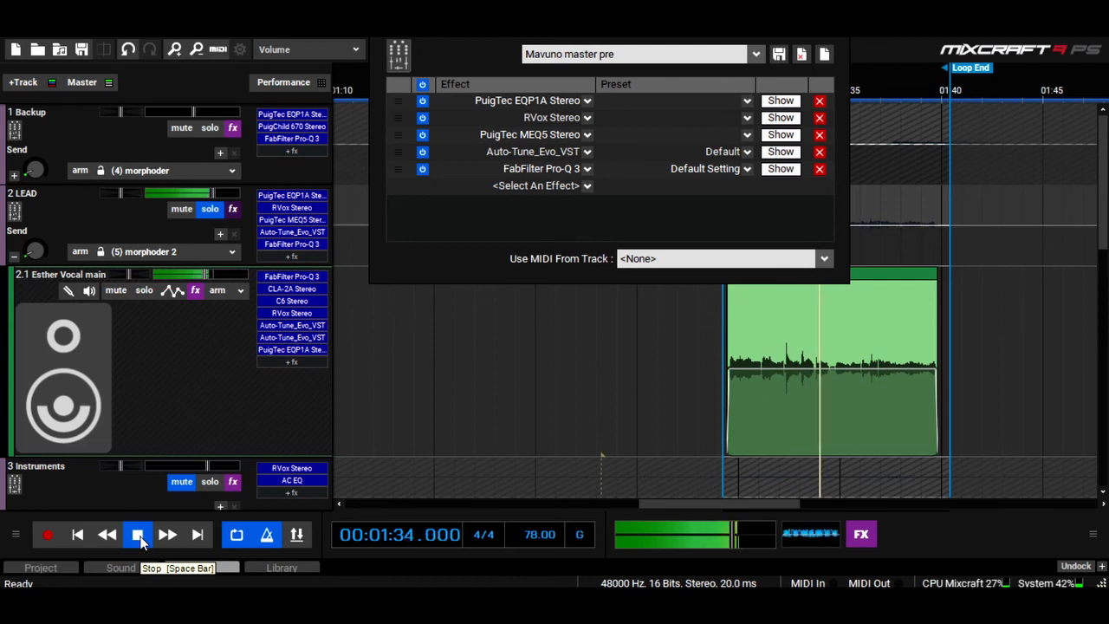
click(141, 537)
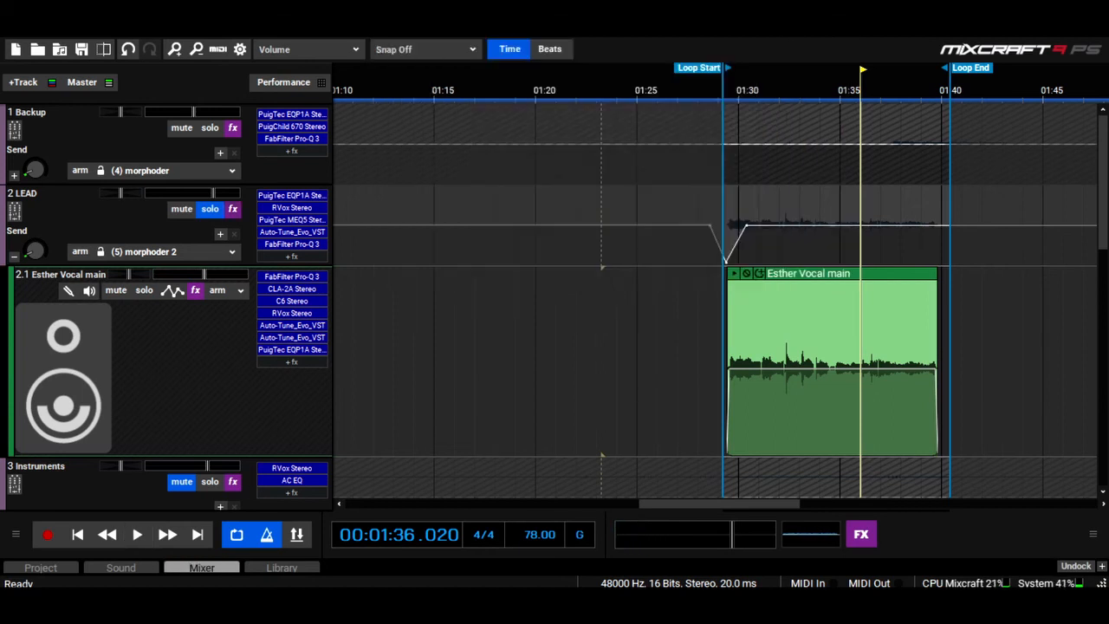
Solo the Backup submix together with LEAD and play the looped section to audition both vocal groups
click(210, 128)
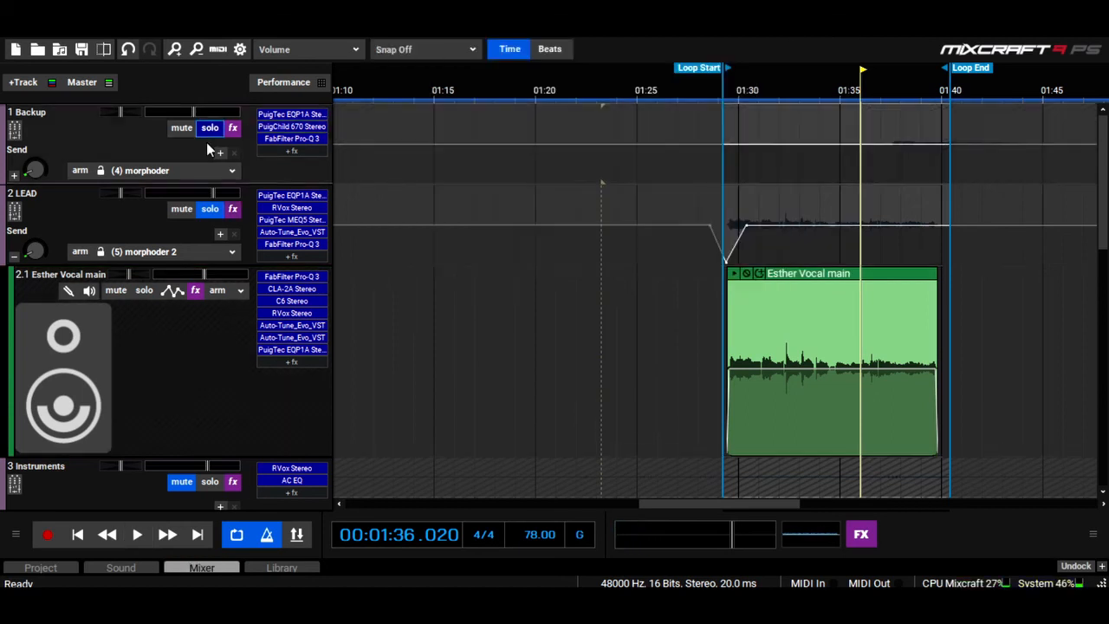
click(83, 539)
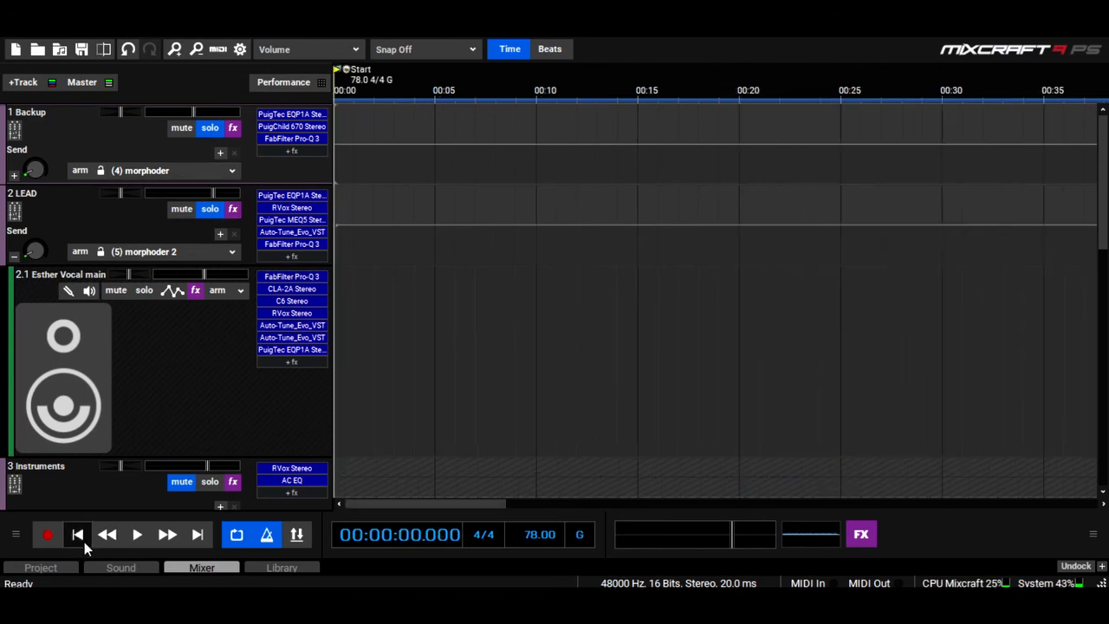
click(139, 535)
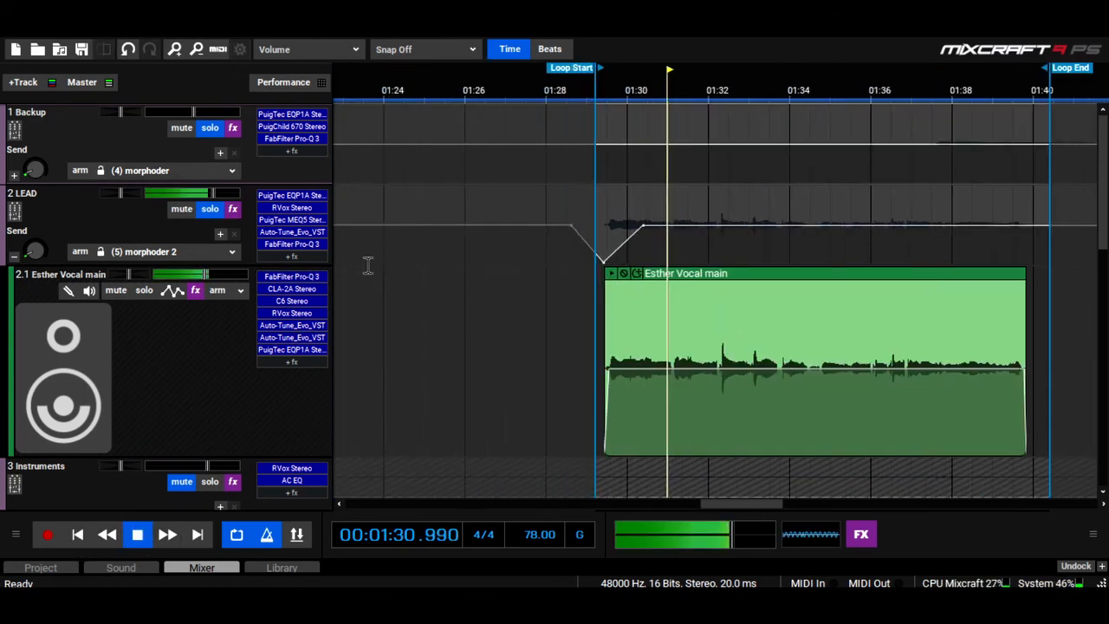
scroll(110, 319, down, 4)
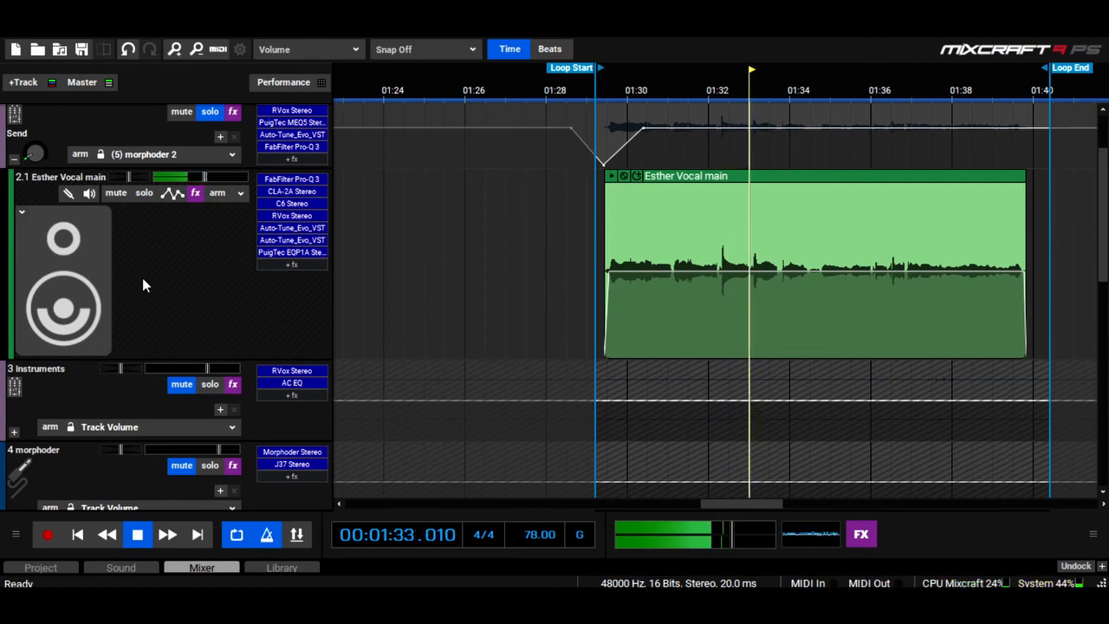
scroll(151, 273, up, 4)
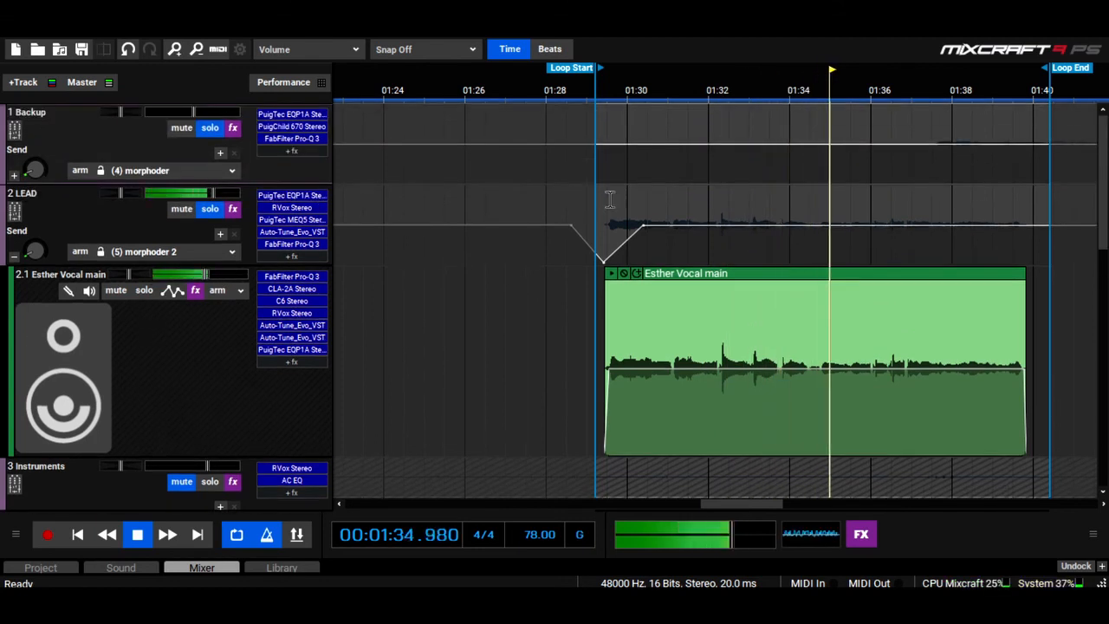
scroll(934, 85, down, 3)
Turn off loop playback and let the soloed vocals play on into the backup section before stopping
click(236, 534)
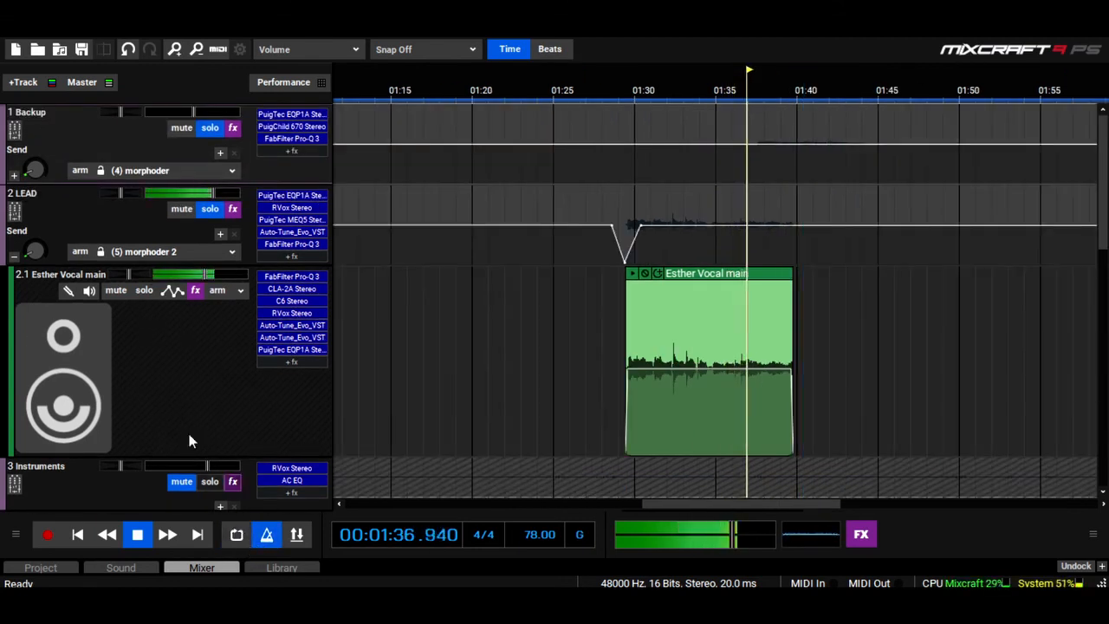
mouse_move(103, 327)
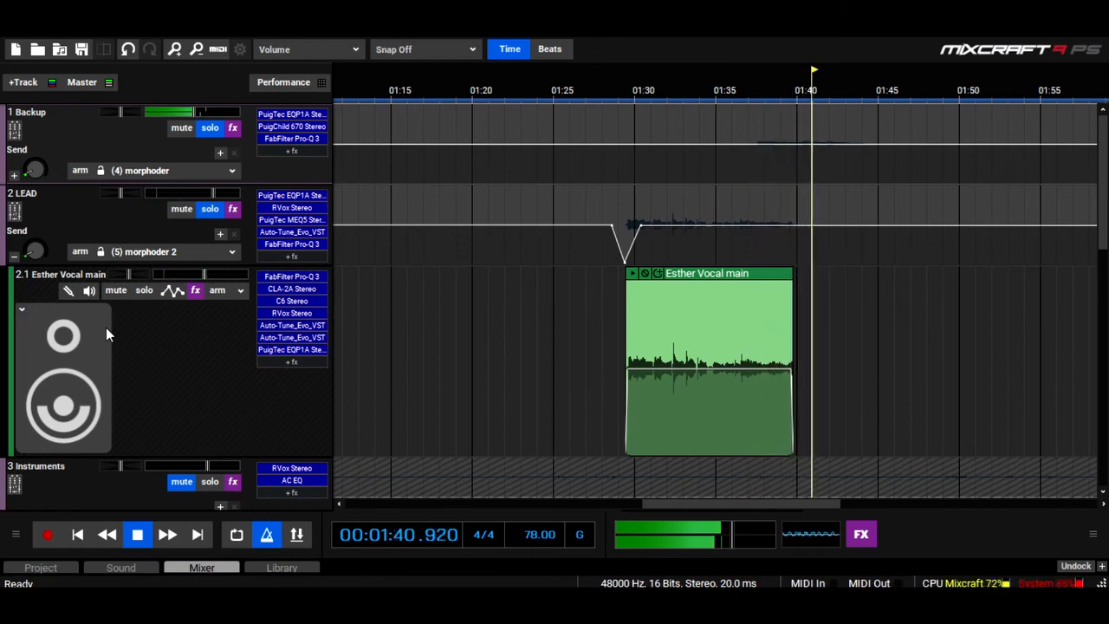
scroll(170, 327, down, 1)
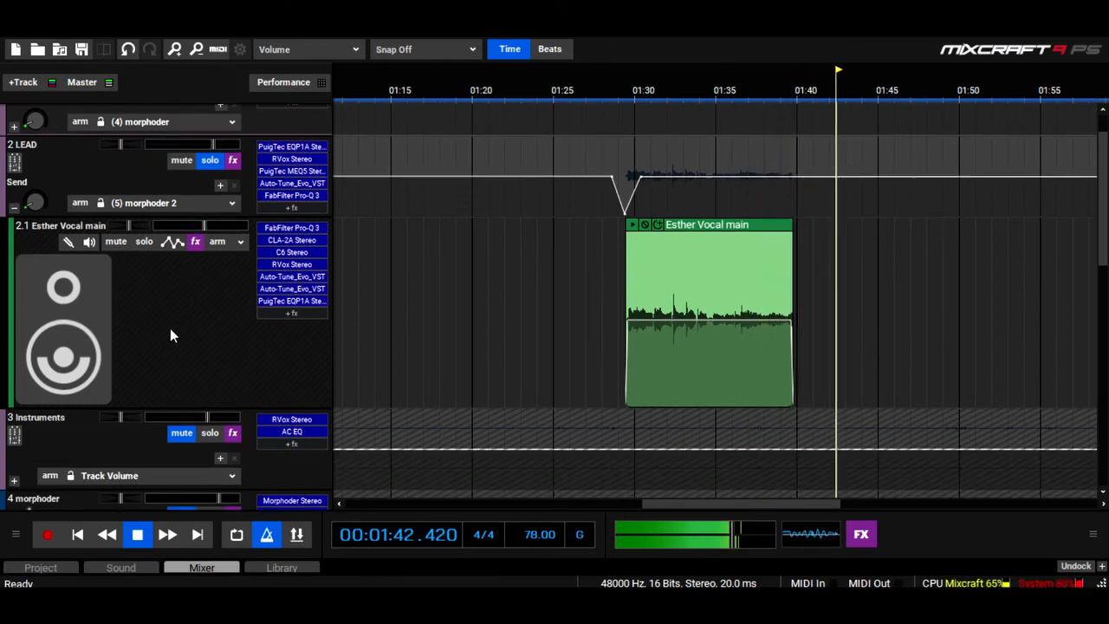
click(137, 534)
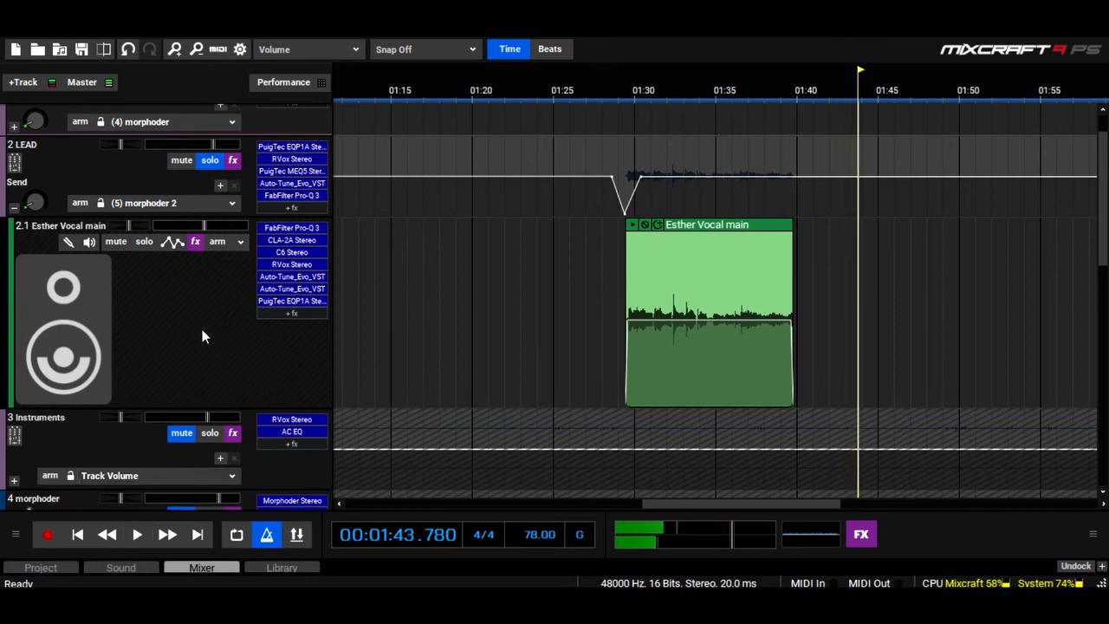
Play the full mix from just before the Esther Vocal main clip with nothing soloed or muted, stopping after the backup section
scroll(202, 337, up, 1)
click(594, 93)
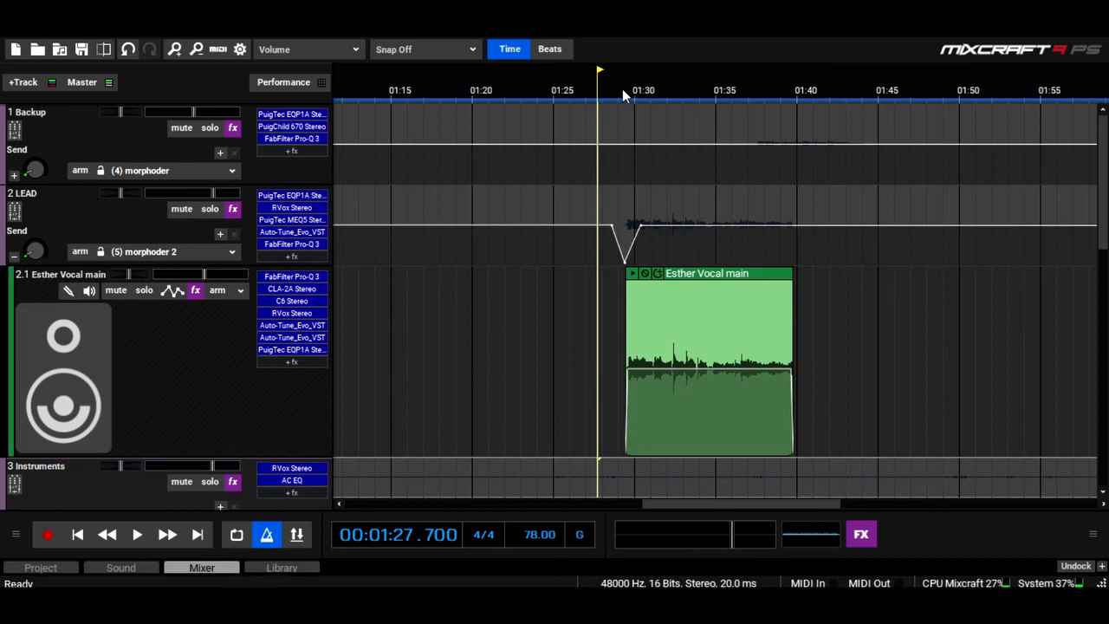
click(622, 88)
key(space)
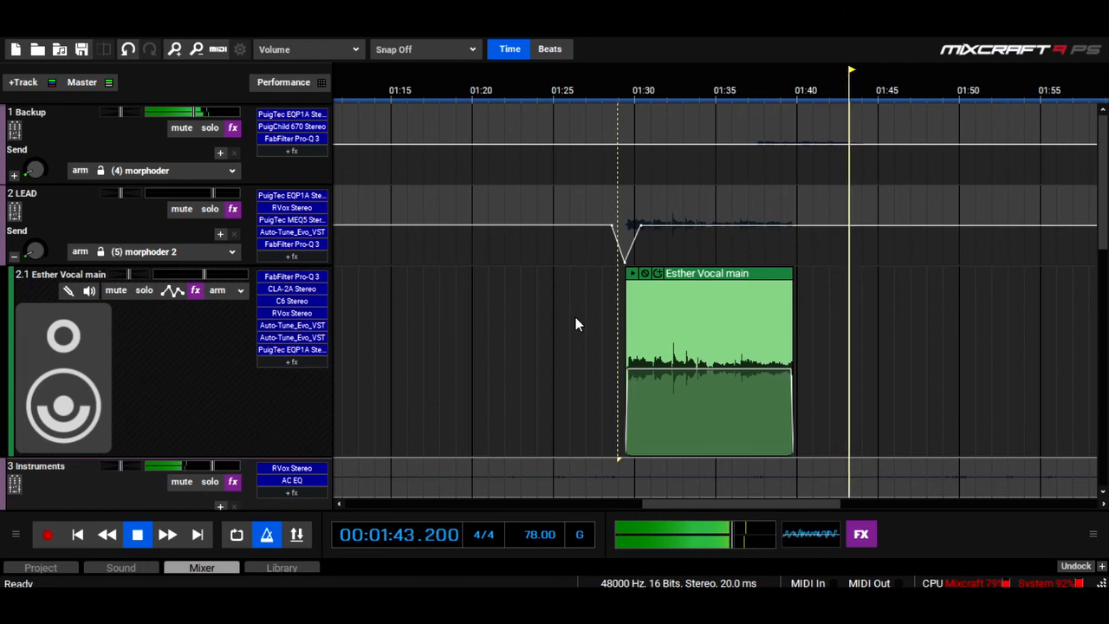
click(137, 536)
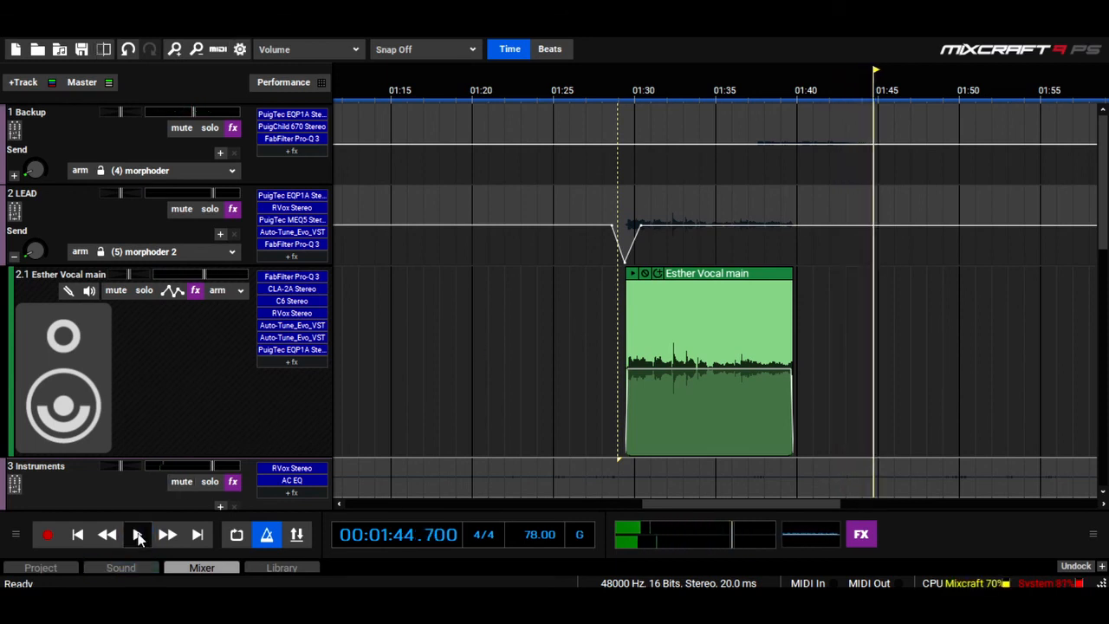